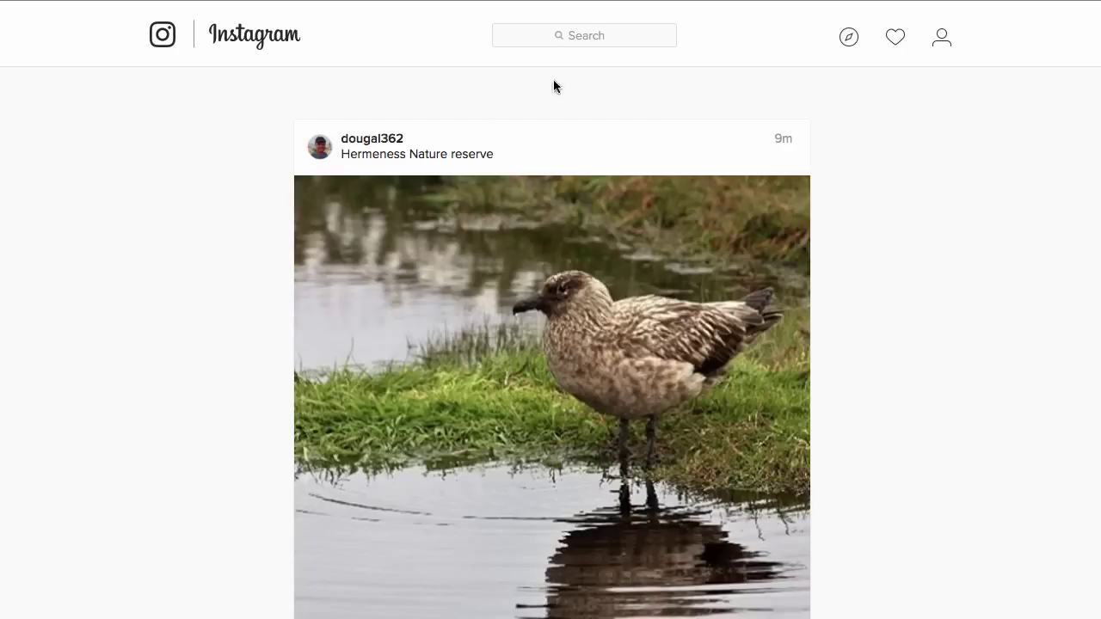
# - Search Instagram for "clothing", open the pattulloclothing profile and look through its posts
pyautogui.click(536, 28)
pyautogui.write('clothing')
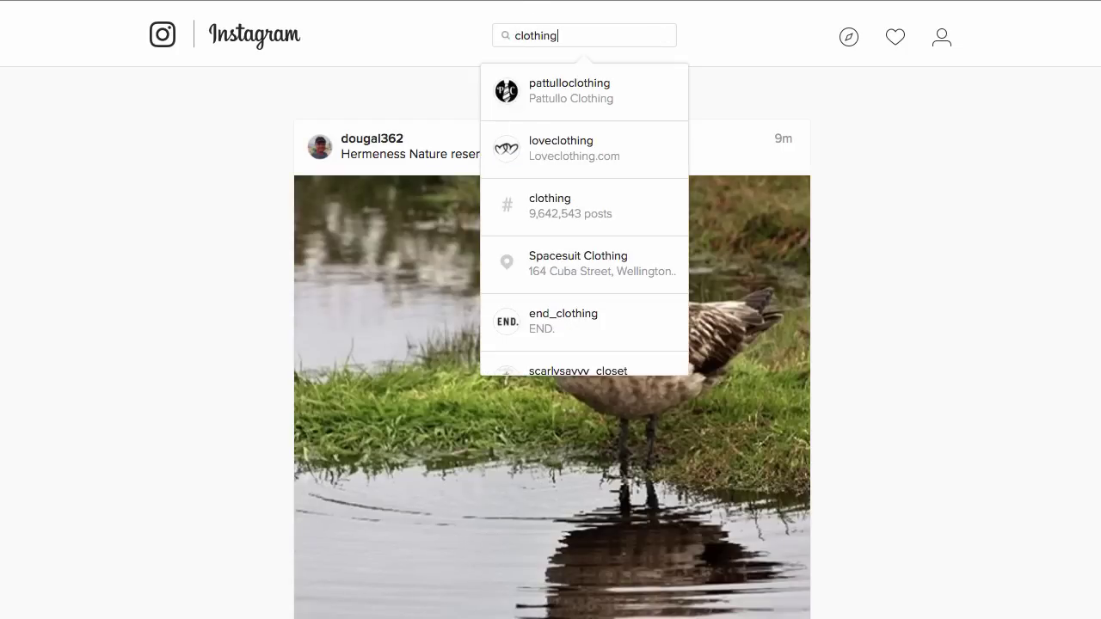
pyautogui.press('Return')
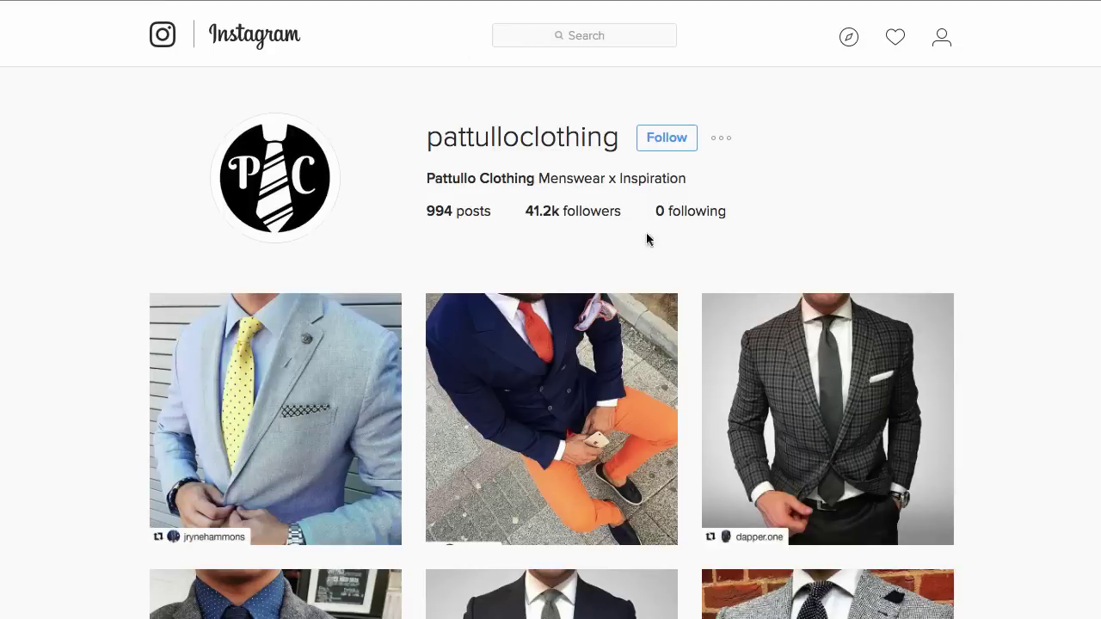
pyautogui.scroll(-2, 617, 271)
pyautogui.scroll(-8, 774, 379)
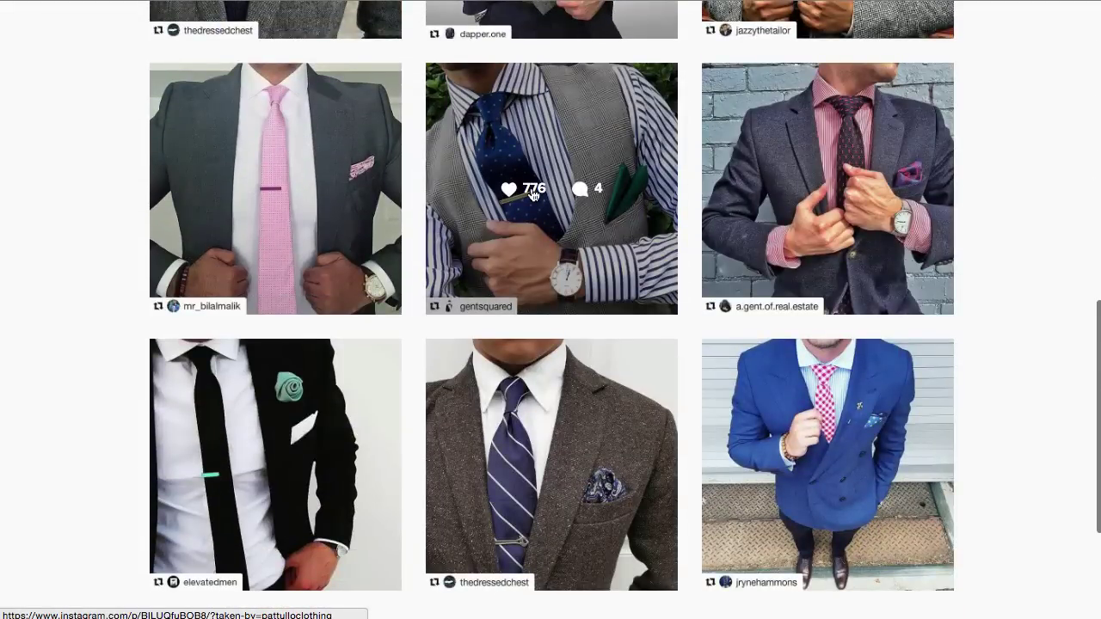
pyautogui.scroll(-3, 583, 251)
pyautogui.scroll(4, 583, 251)
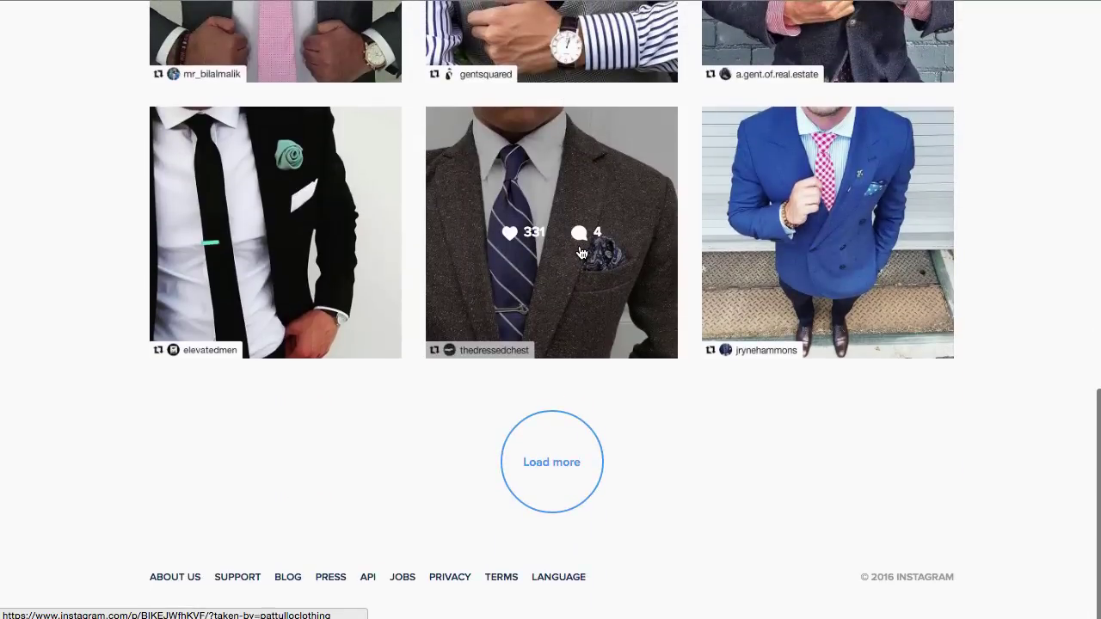
pyautogui.scroll(10, 581, 251)
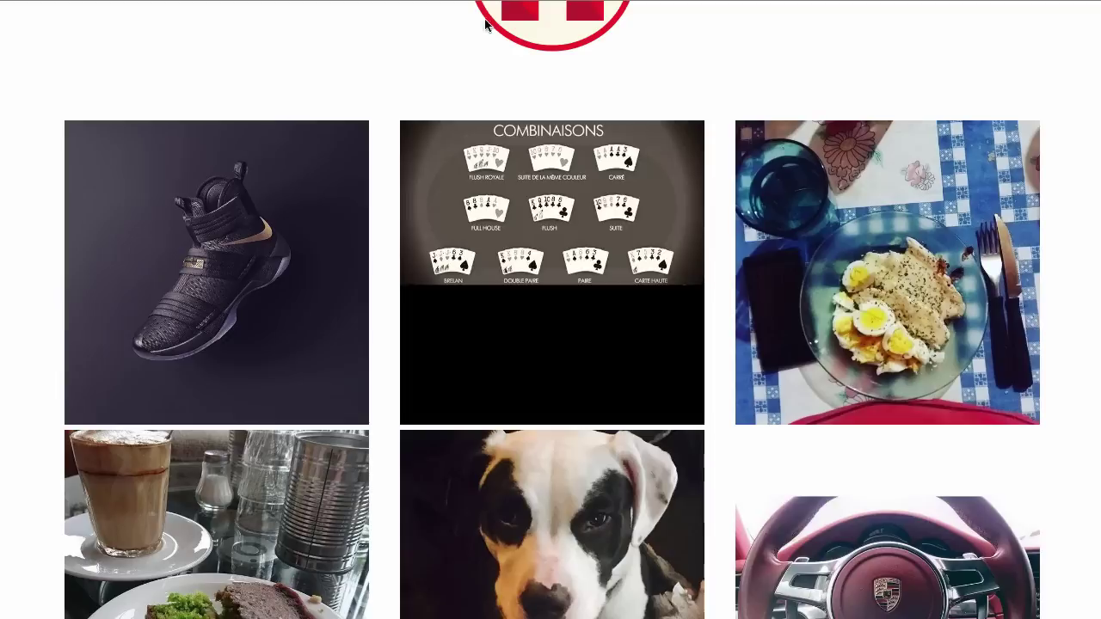
# - Open the eComily Instant Sale settings and set the sale hashtag to #dealman
pyautogui.moveTo(239, 299)
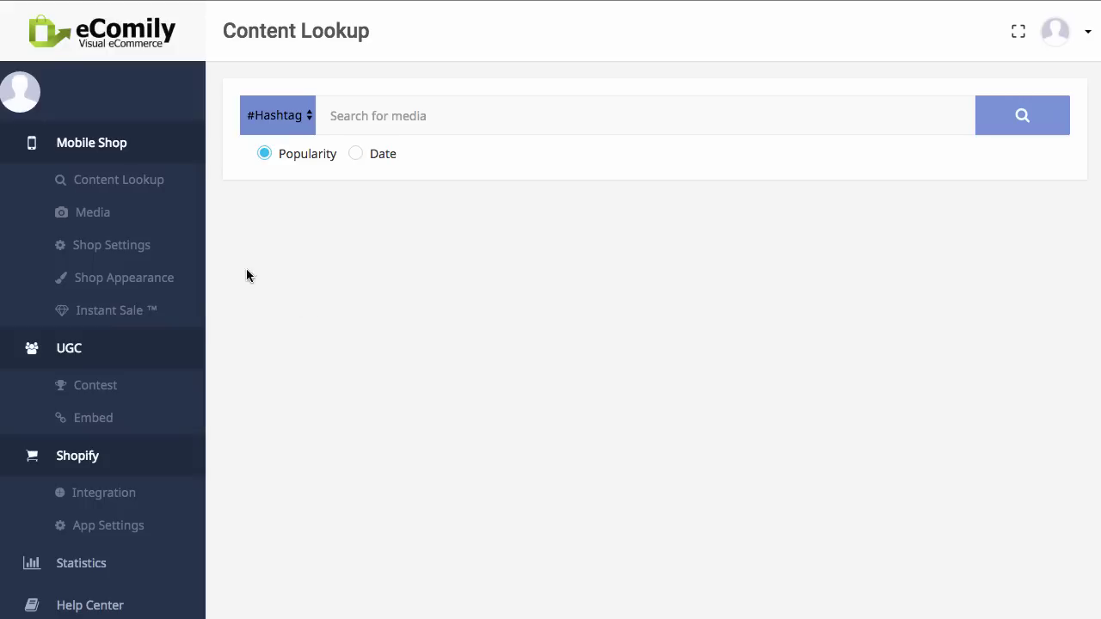
pyautogui.click(173, 311)
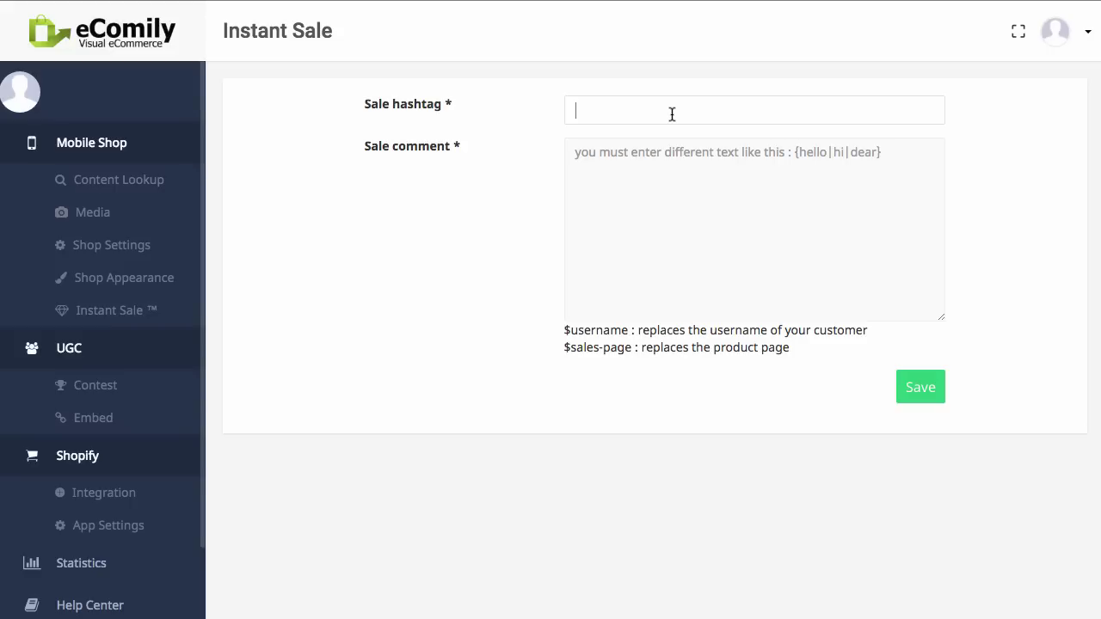
pyautogui.click(678, 145)
pyautogui.write('#dealman')
pyautogui.click(813, 179)
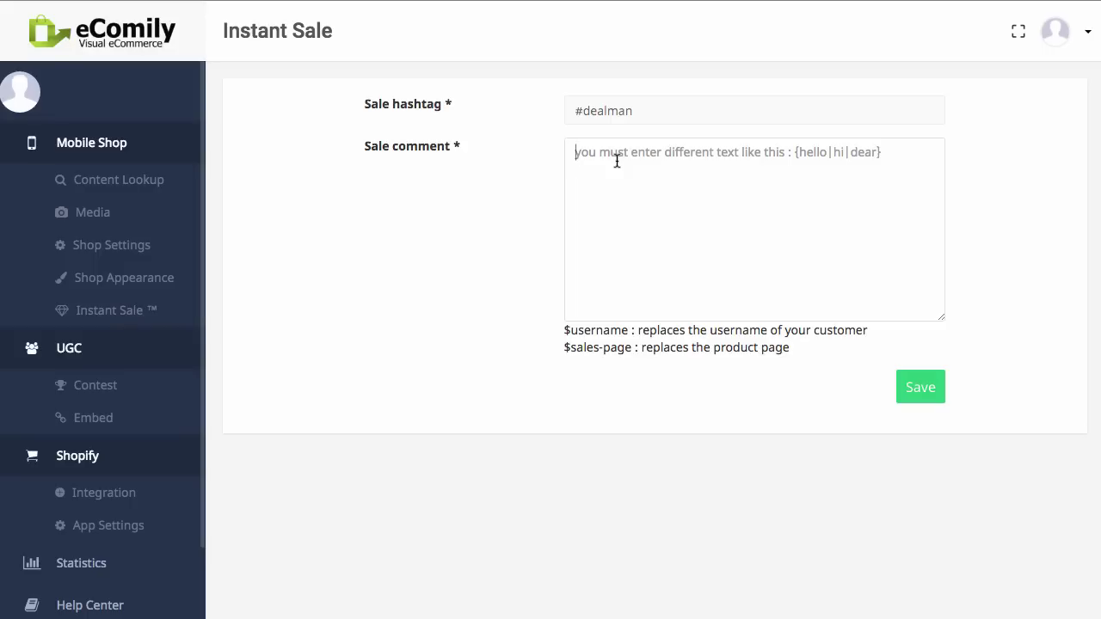
pyautogui.write('Thanks for ')
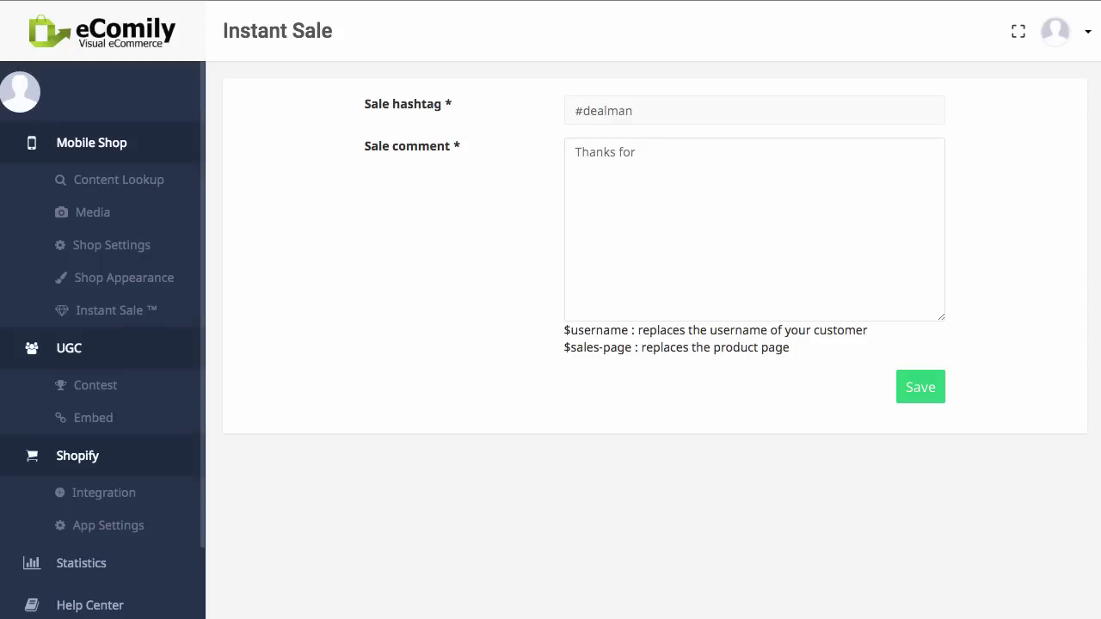
pyautogui.write('your comment. Check out this website h')
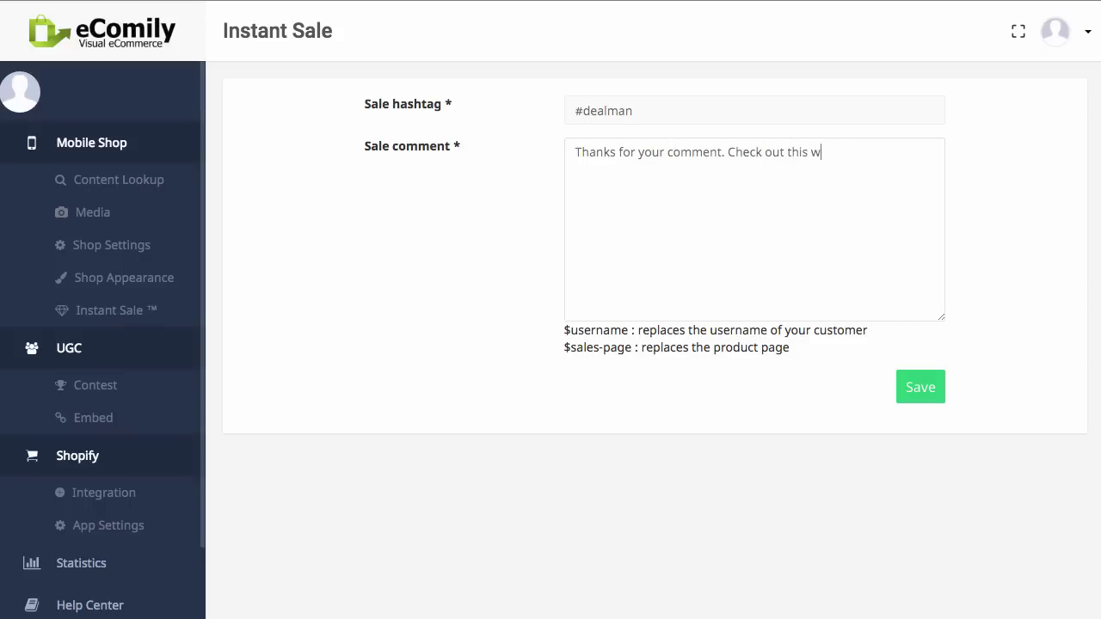
pyautogui.write('ere:')
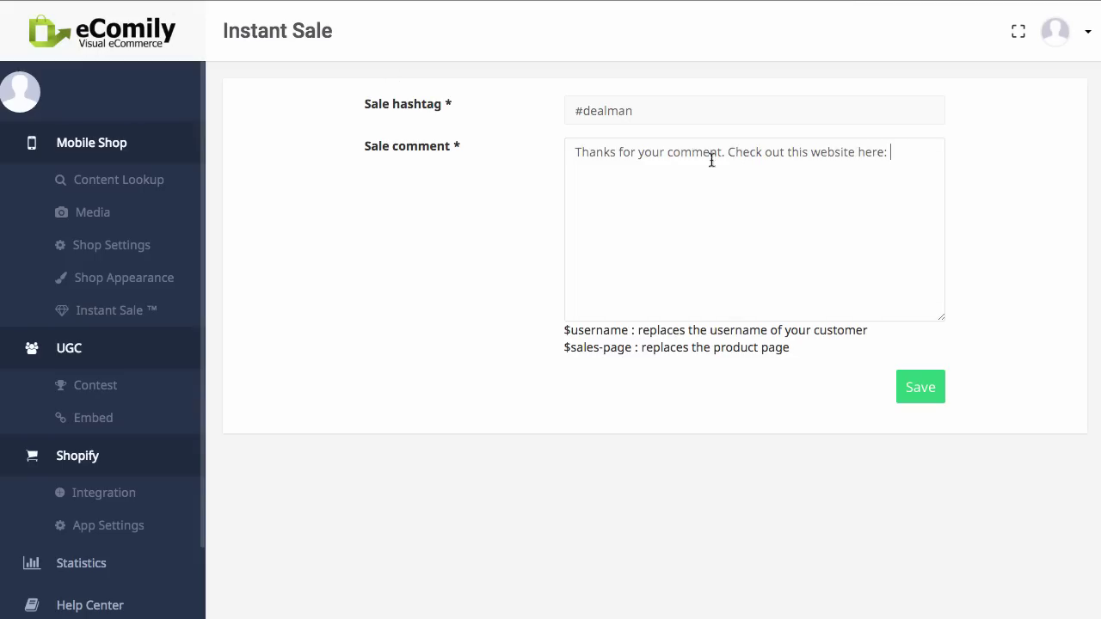
pyautogui.write('https://www.ecomilyapp.com/store/med/')
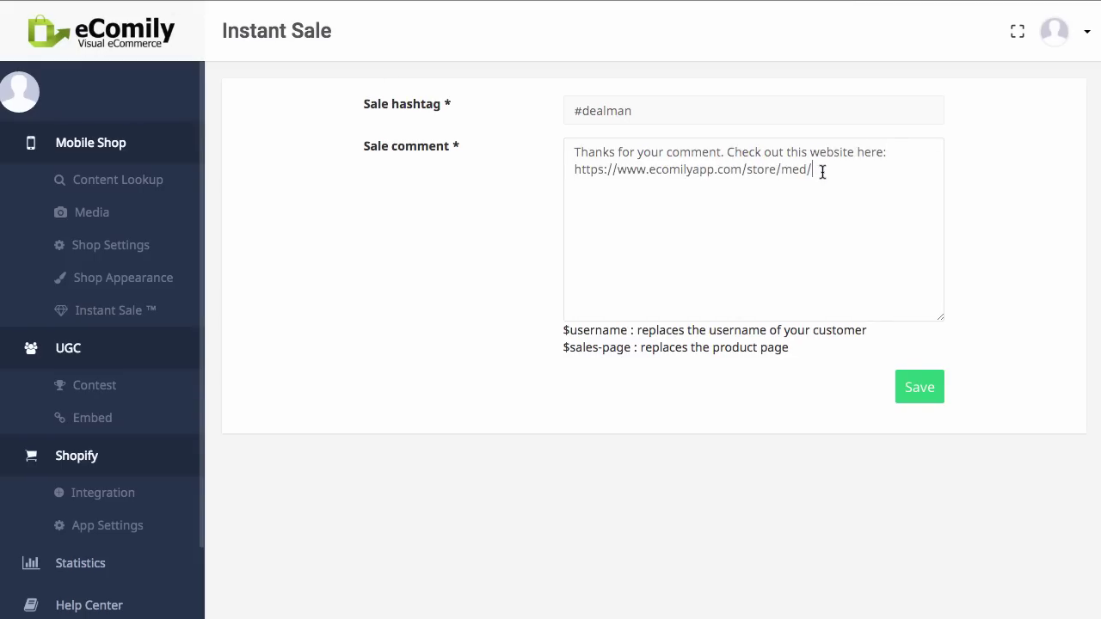
# - Extend the sale comment after the link with "to get a discount off our product." and save the Instant Sale settings
pyautogui.moveTo(813, 169); pyautogui.dragTo(574, 170)
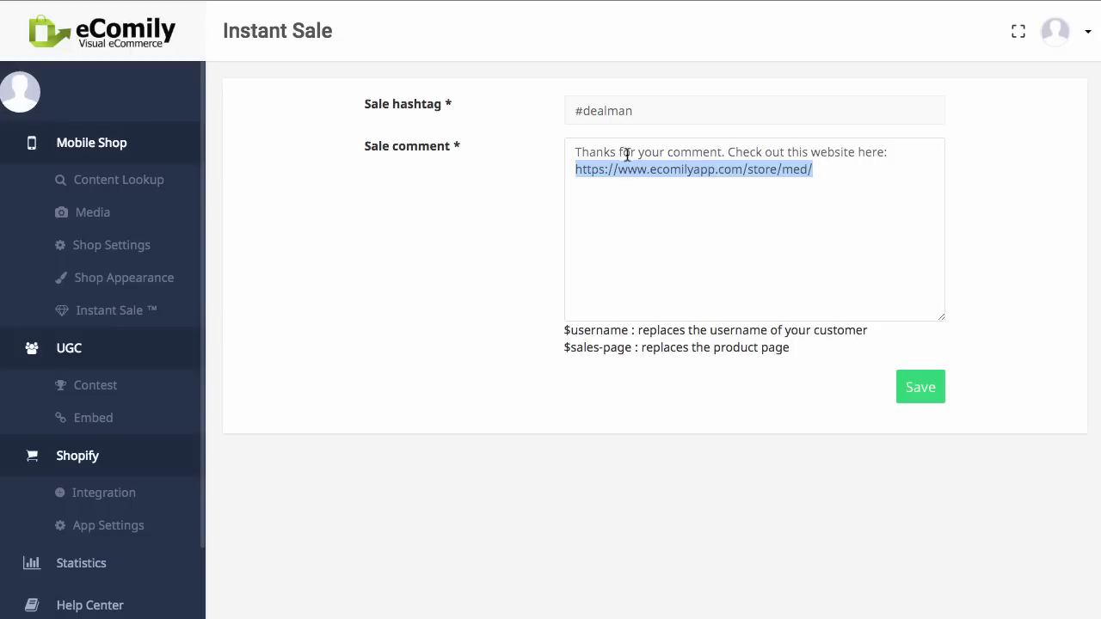
pyautogui.click(847, 172)
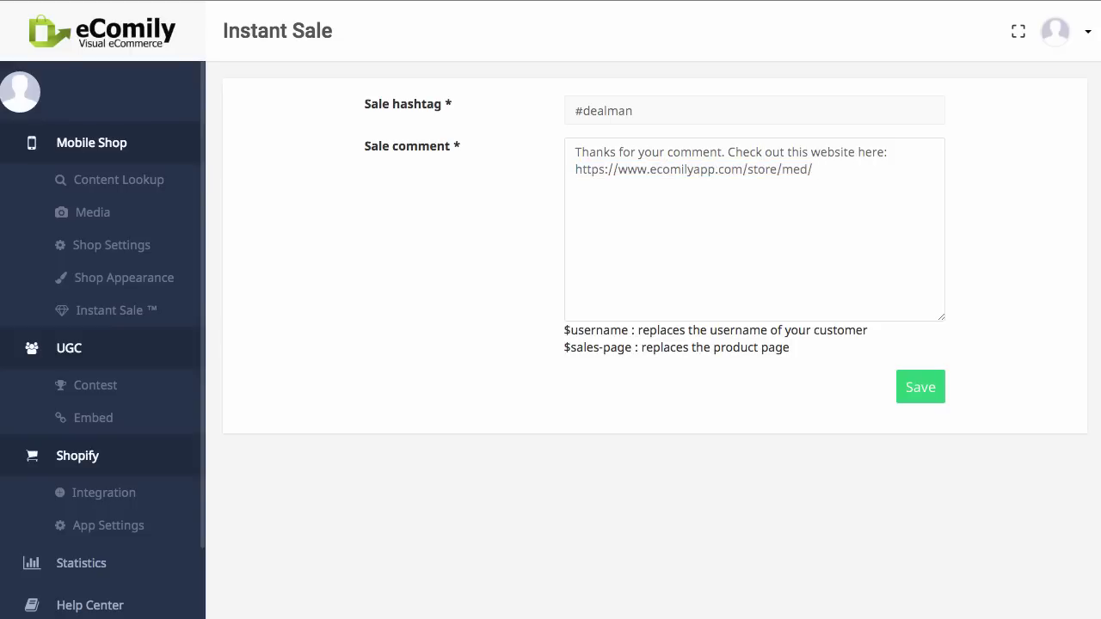
pyautogui.write('to get a discount off our product')
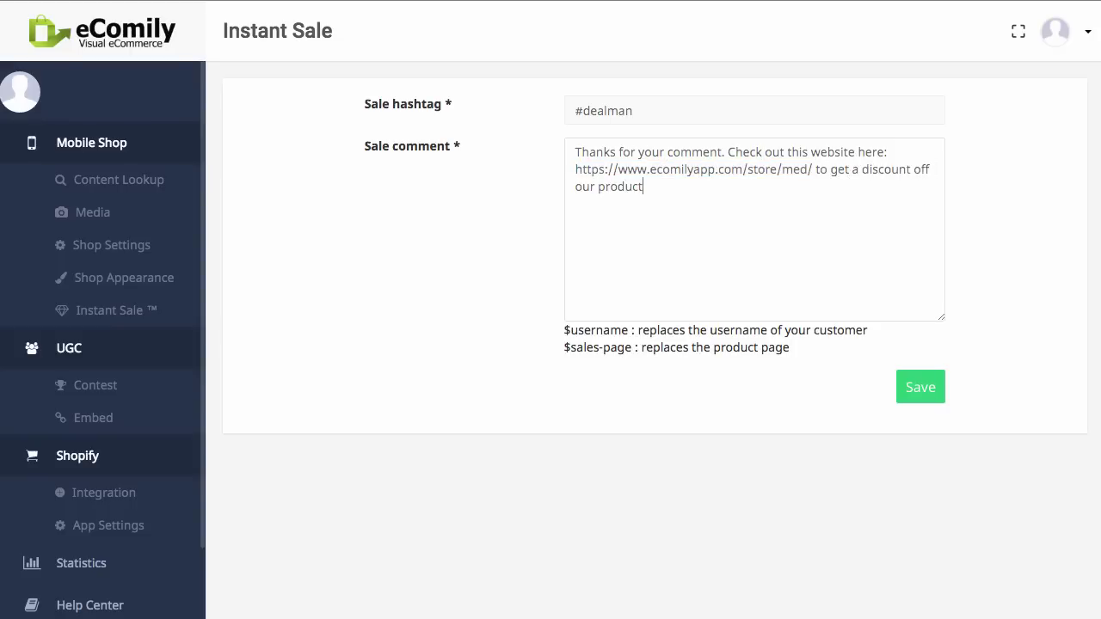
pyautogui.write('.')
pyautogui.click(920, 386)
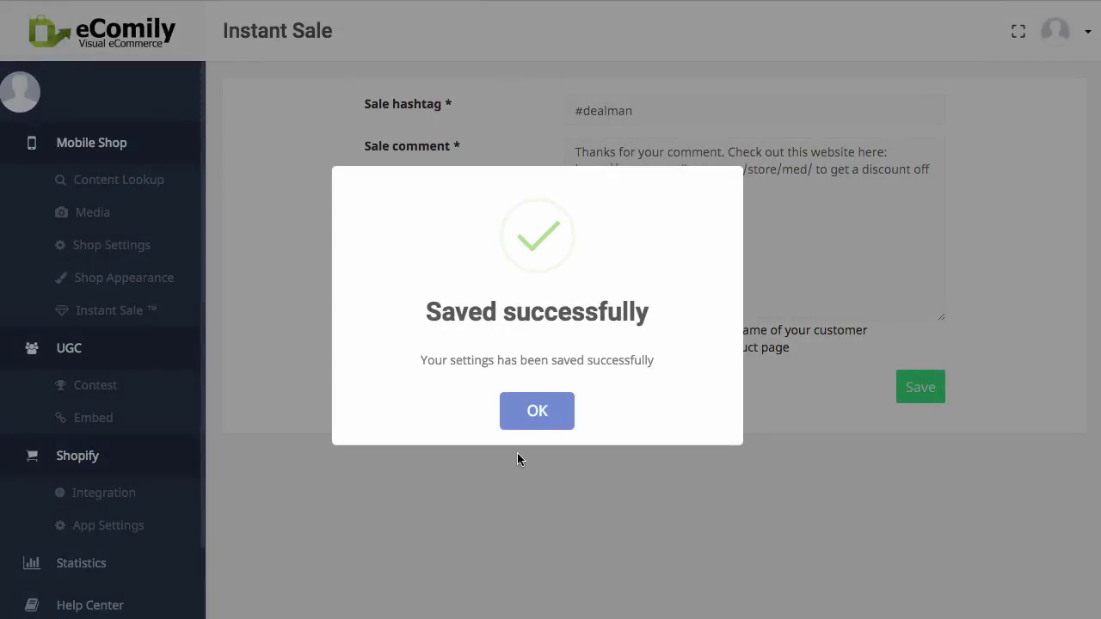
pyautogui.click(531, 406)
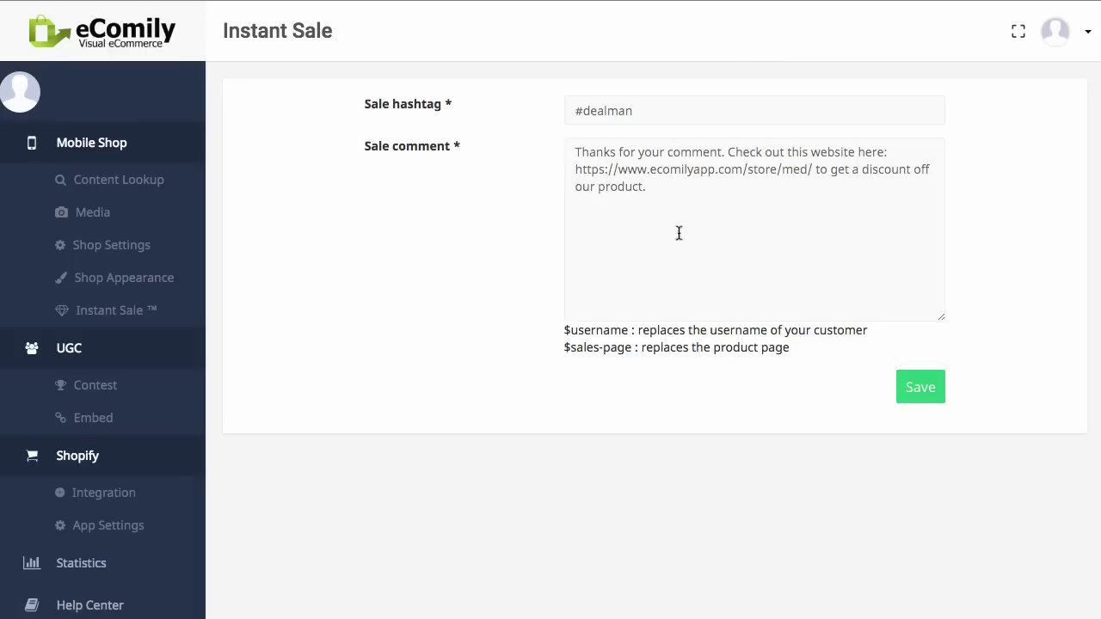
# - Open the shop settings and look over the Deal Man storefront's home page, including its newest additions and featured products
pyautogui.click(1086, 38)
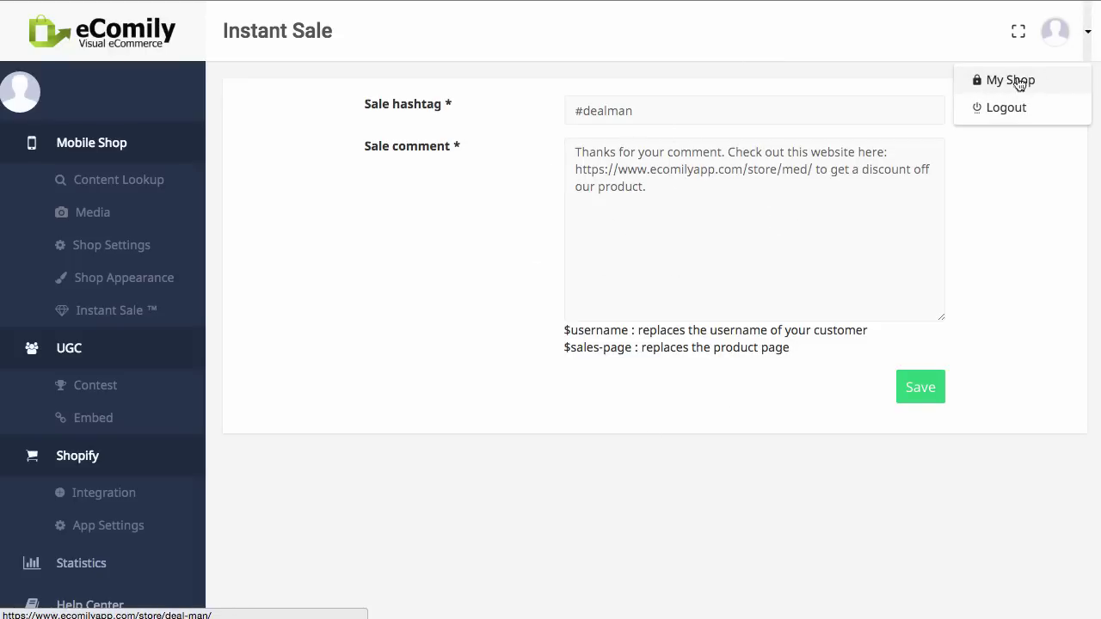
pyautogui.click(65, 252)
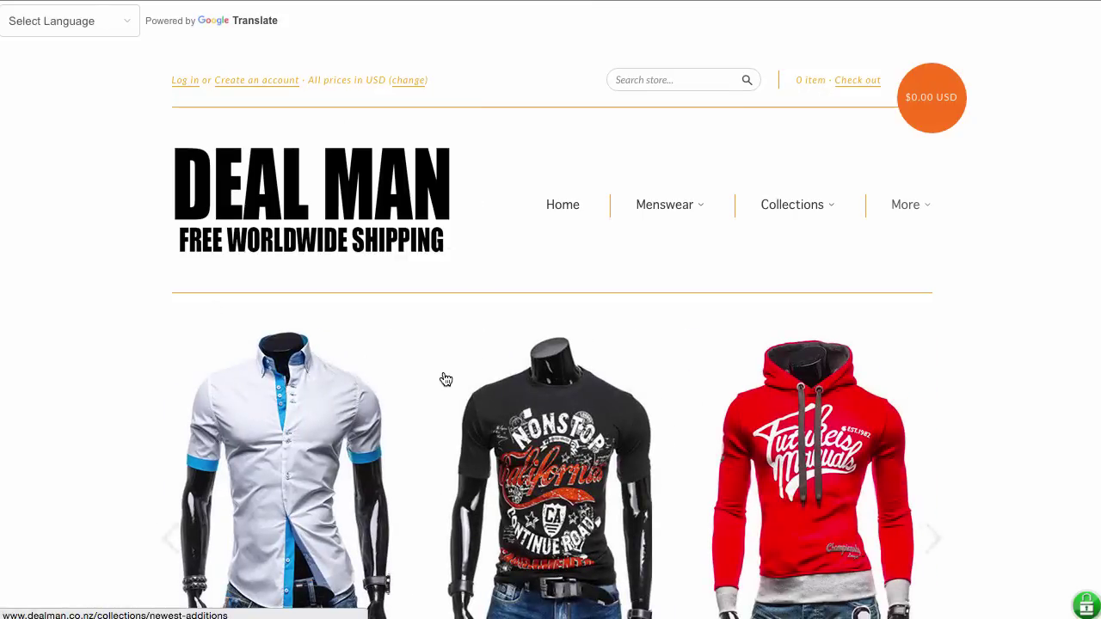
pyautogui.scroll(-3, 442, 378)
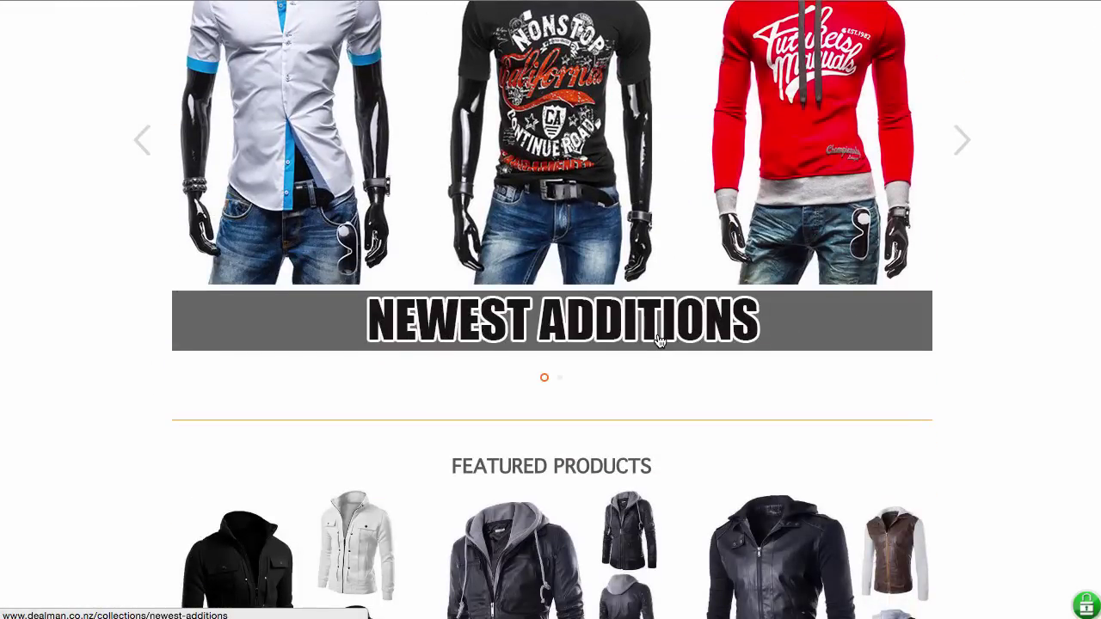
pyautogui.scroll(5, 582, 277)
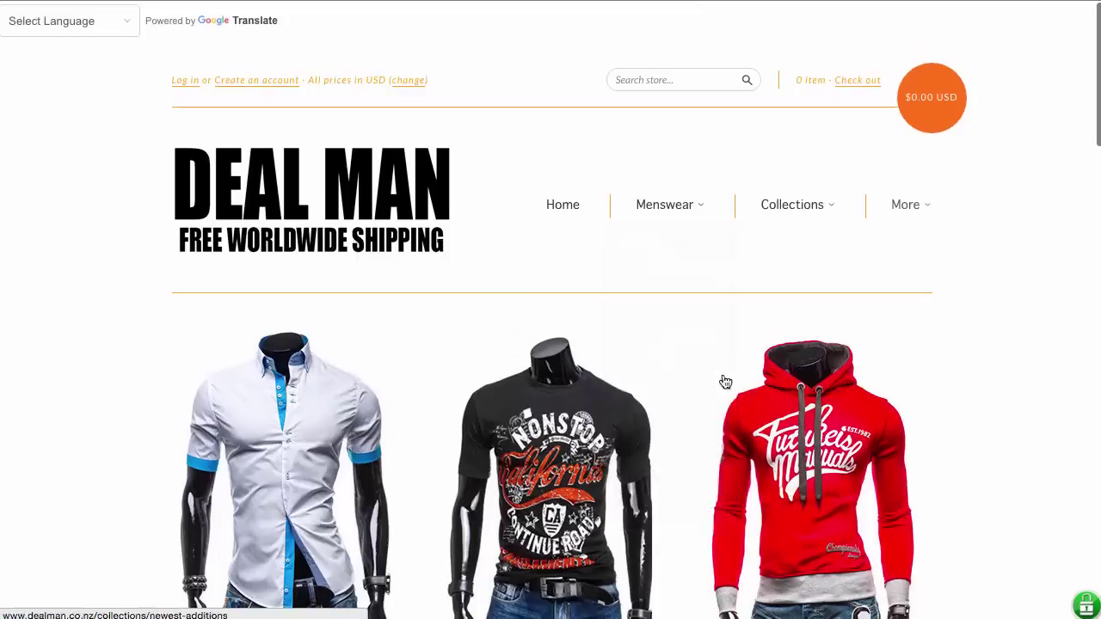
pyautogui.moveTo(664, 204)
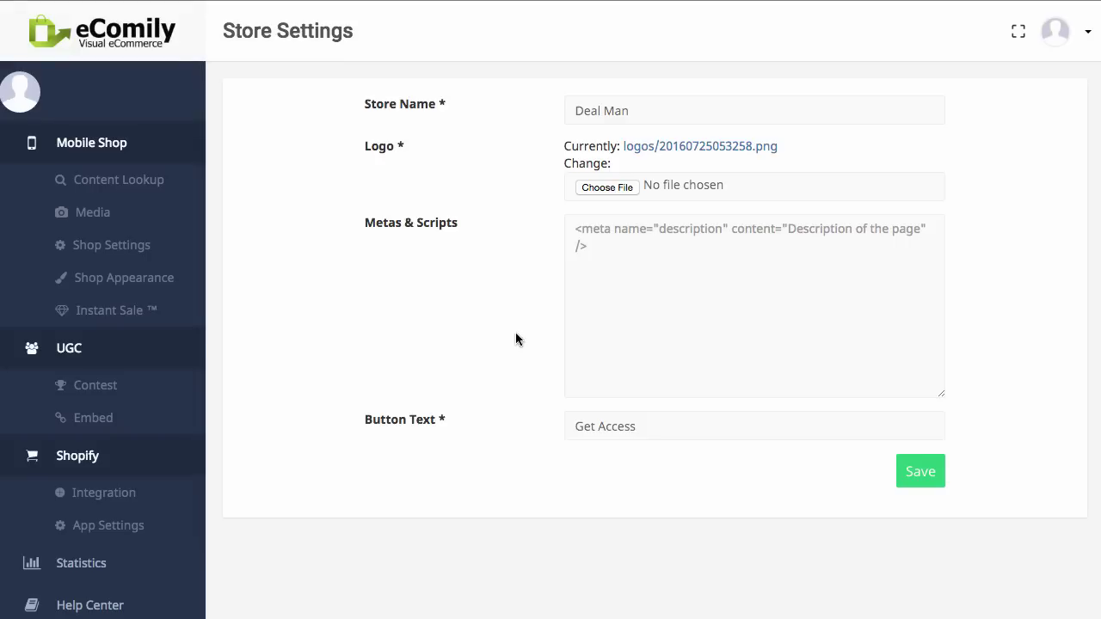
# - Apply the white store appearance template with the green "Buy it now" button to the mobile shop
pyautogui.click(136, 284)
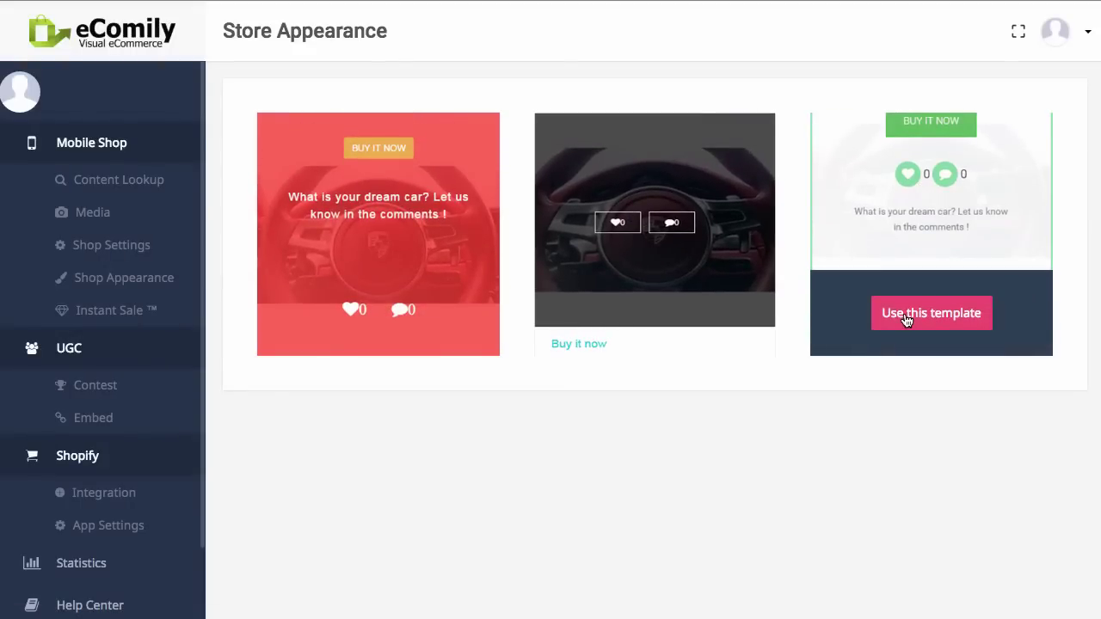
pyautogui.click(906, 317)
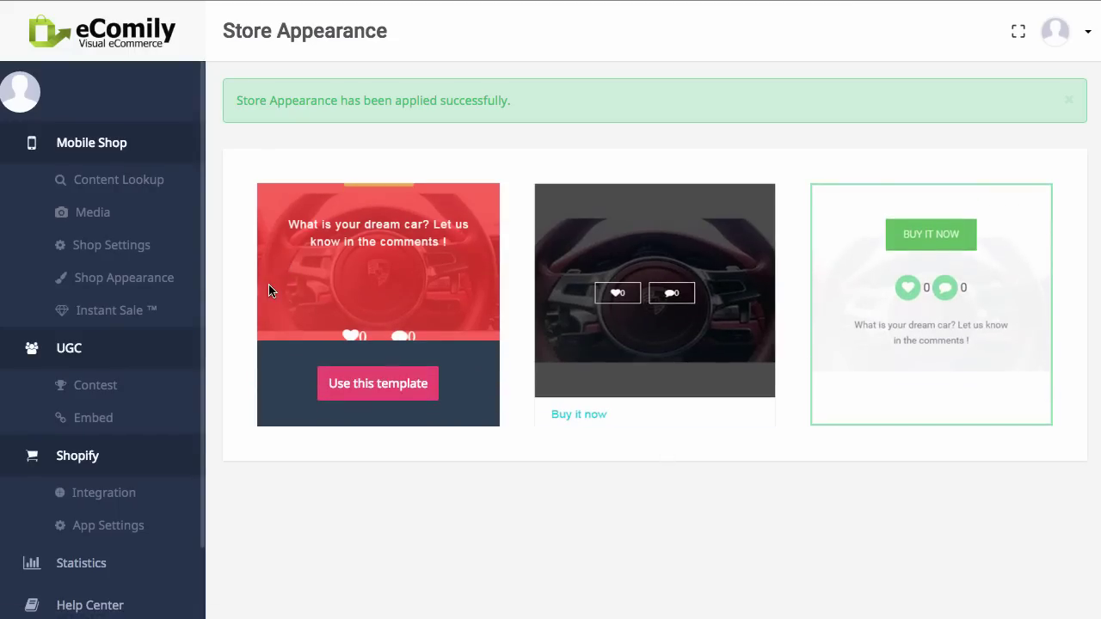
# - Search Content Lookup for media with the hashtag "clothing", sorted by popularity
pyautogui.click(138, 183)
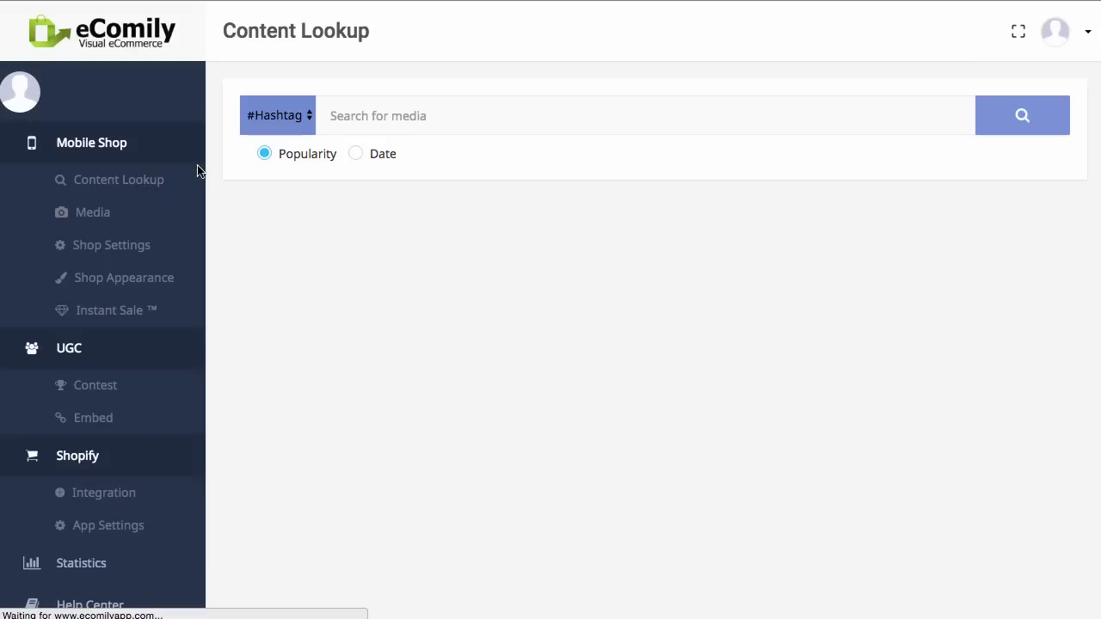
pyautogui.click(299, 113)
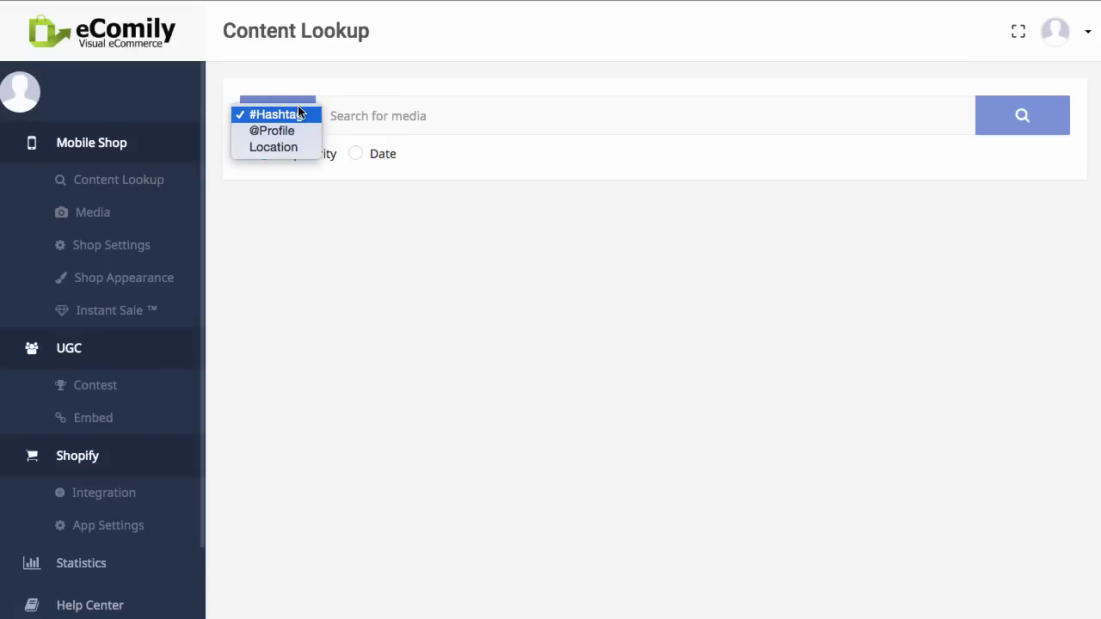
pyautogui.click(300, 115)
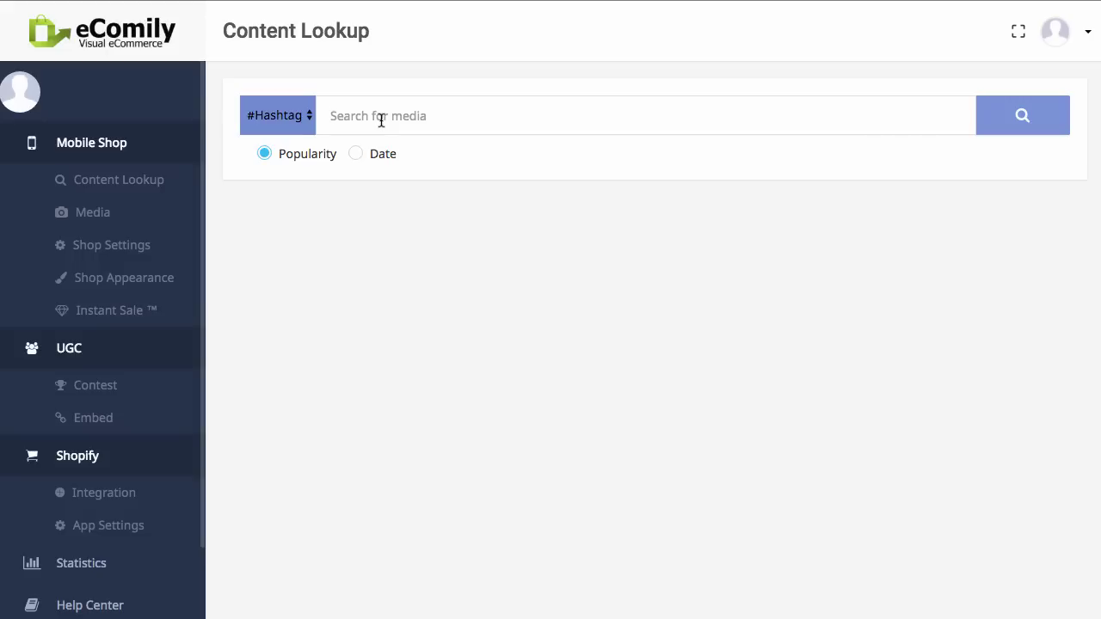
pyautogui.click(381, 120)
pyautogui.write('clothing')
pyautogui.press('Return')
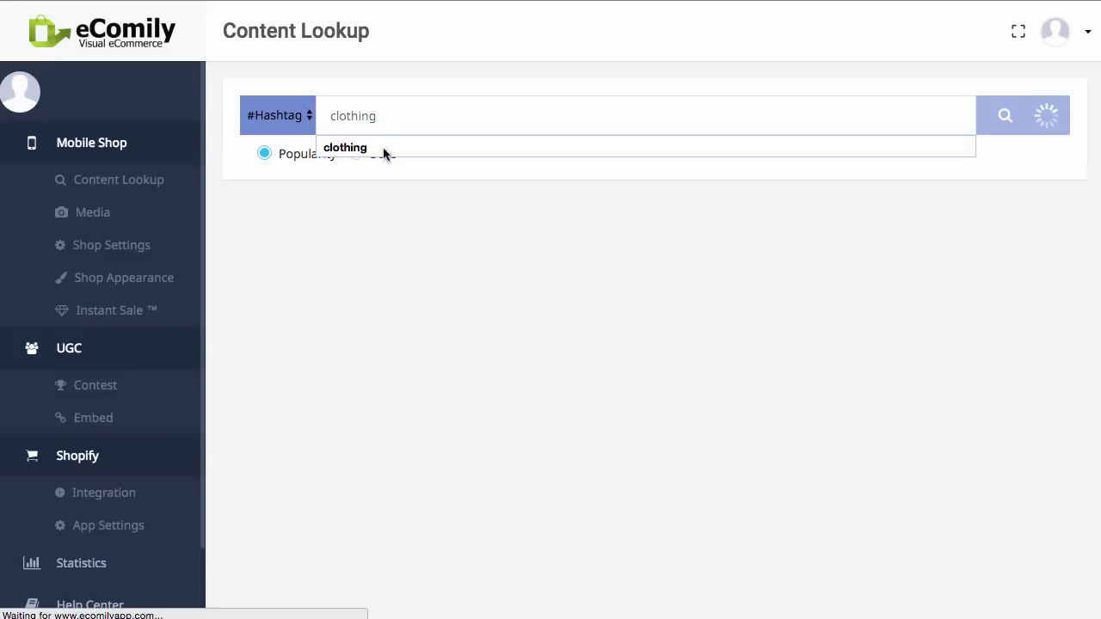
pyautogui.click(596, 148)
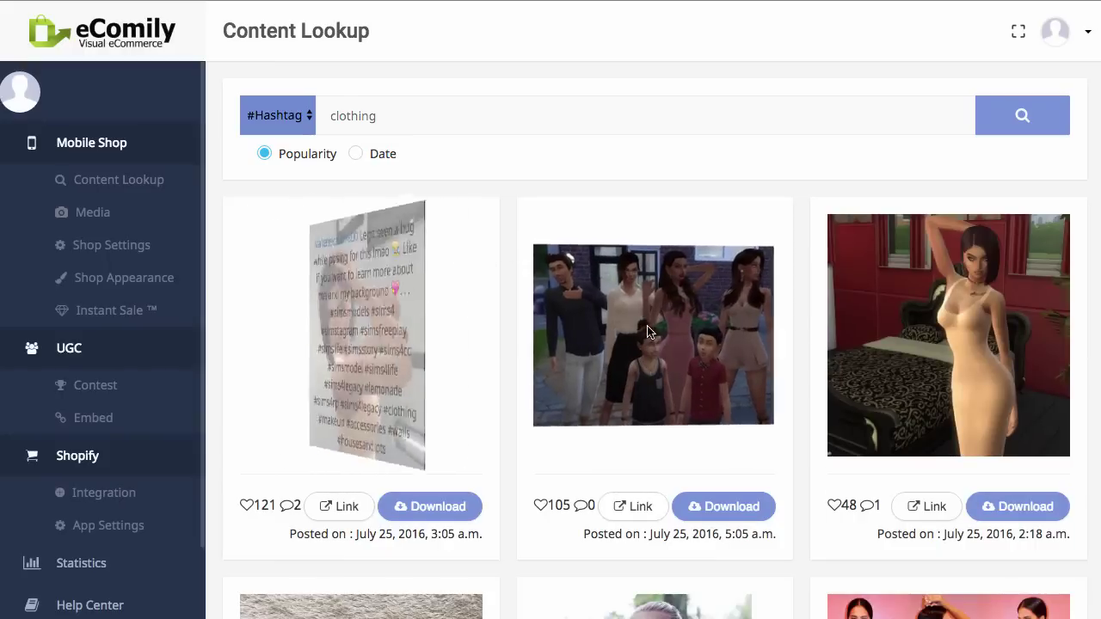
# - Examine the clothing posts in the search results, including their captions, likes and comments
pyautogui.scroll(-10, 644, 339)
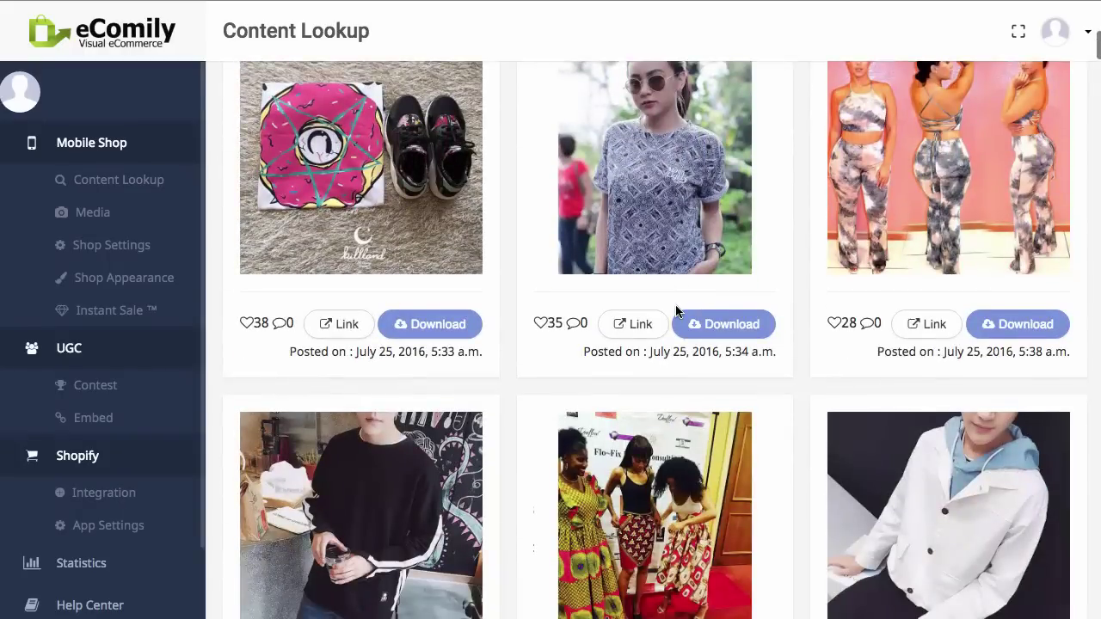
pyautogui.scroll(1, 652, 255)
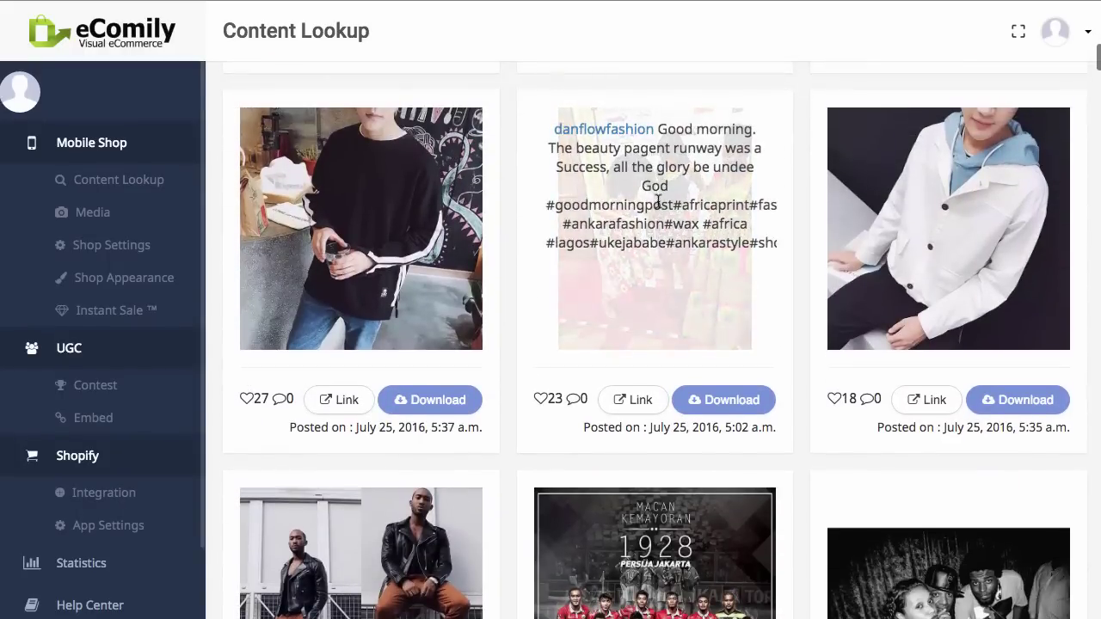
pyautogui.scroll(-3, 651, 258)
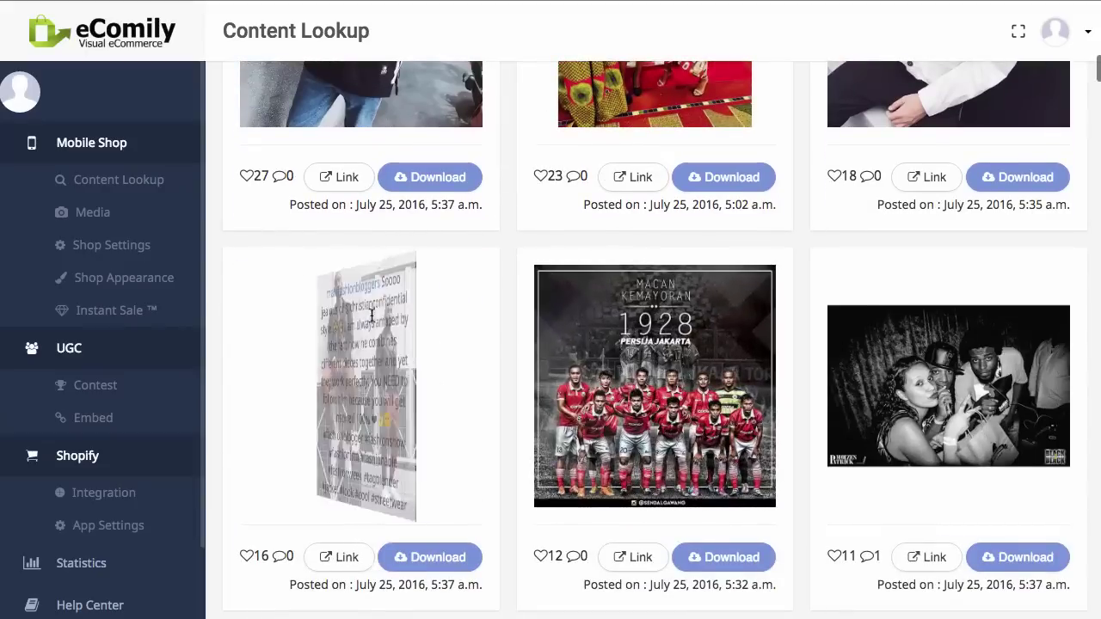
pyautogui.scroll(-15, 374, 362)
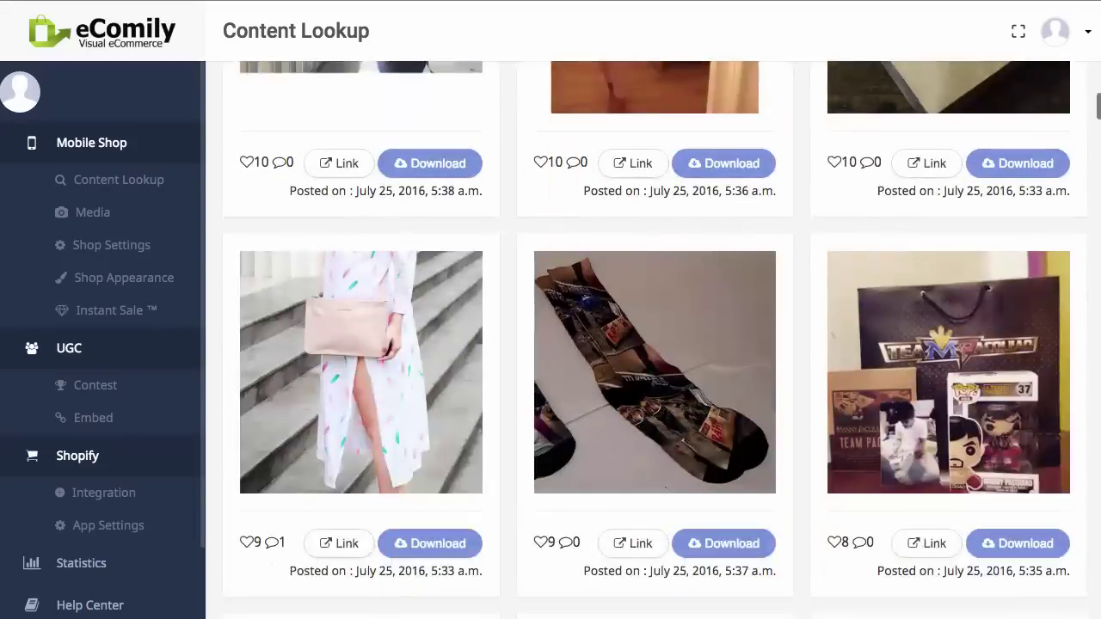
pyautogui.scroll(-6, 930, 407)
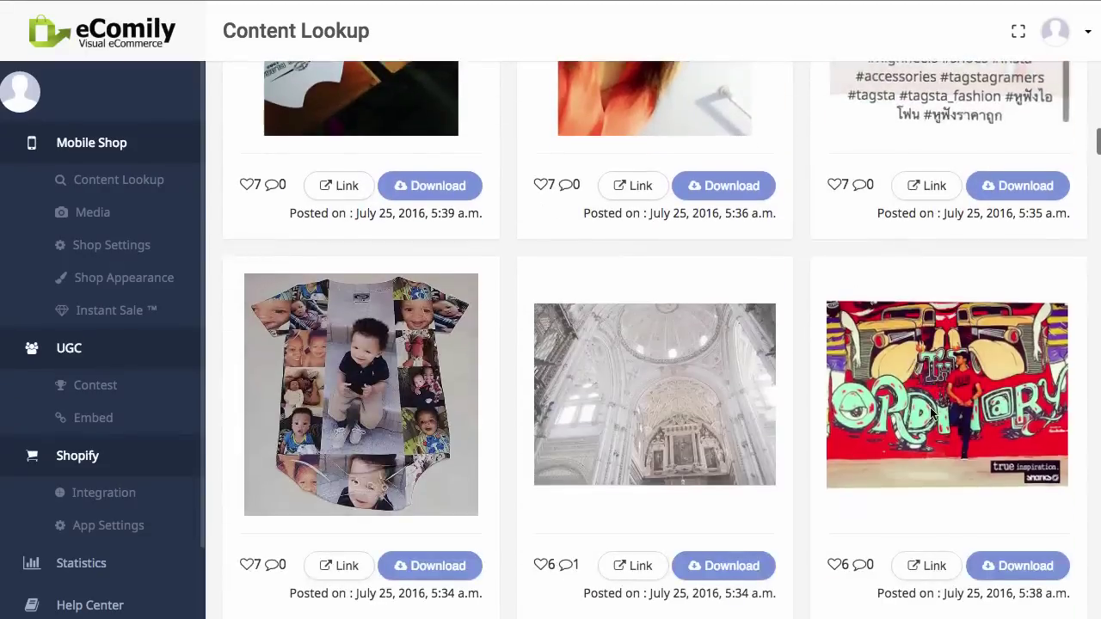
pyautogui.scroll(-1, 678, 391)
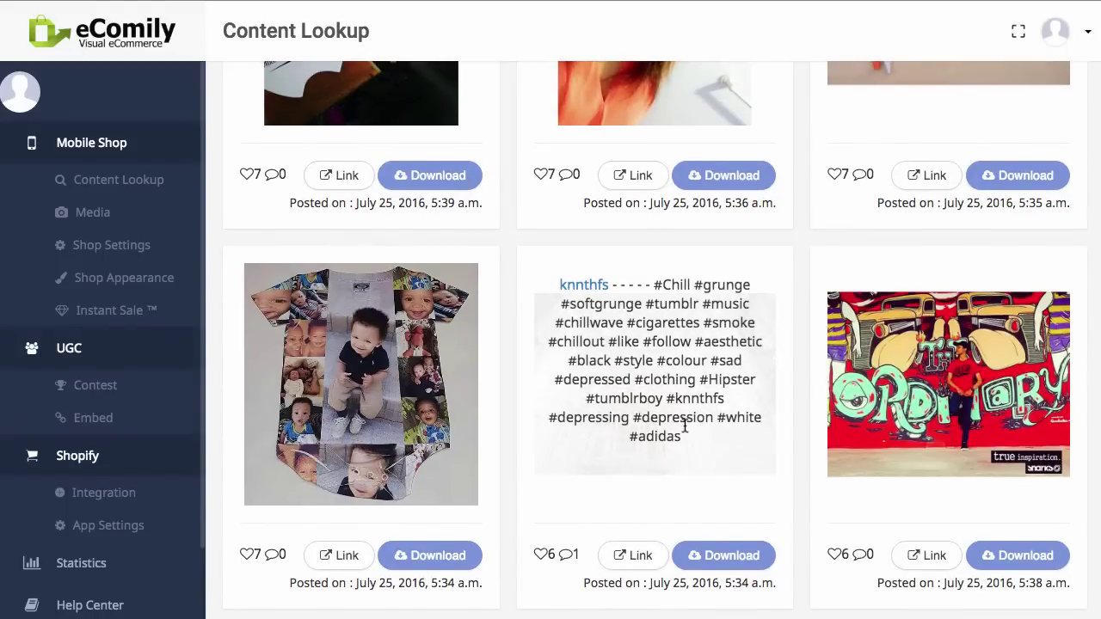
# - Browse further through the clothing search results and view the original Instagram post of the colourful Japanese lettering artwork
pyautogui.scroll(-1, 686, 424)
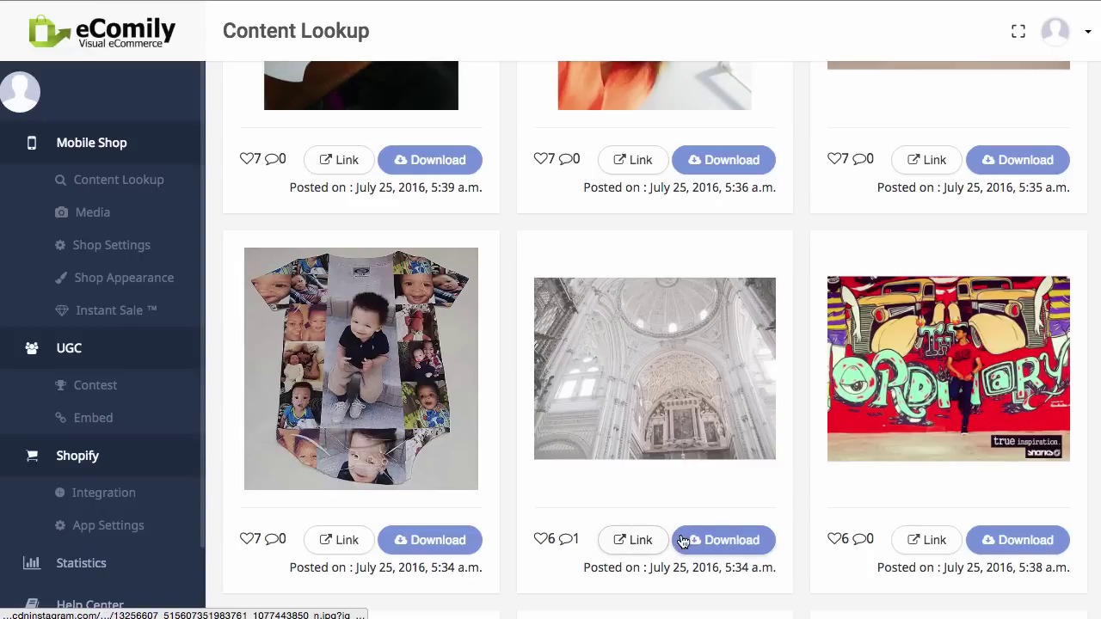
pyautogui.scroll(-10, 682, 519)
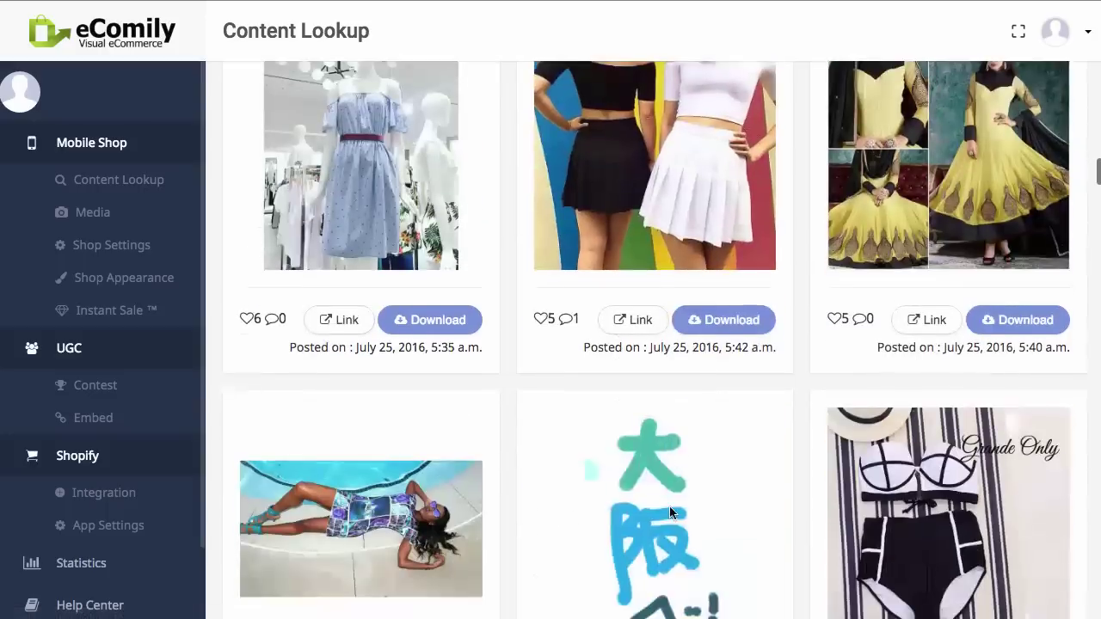
pyautogui.scroll(-3, 670, 513)
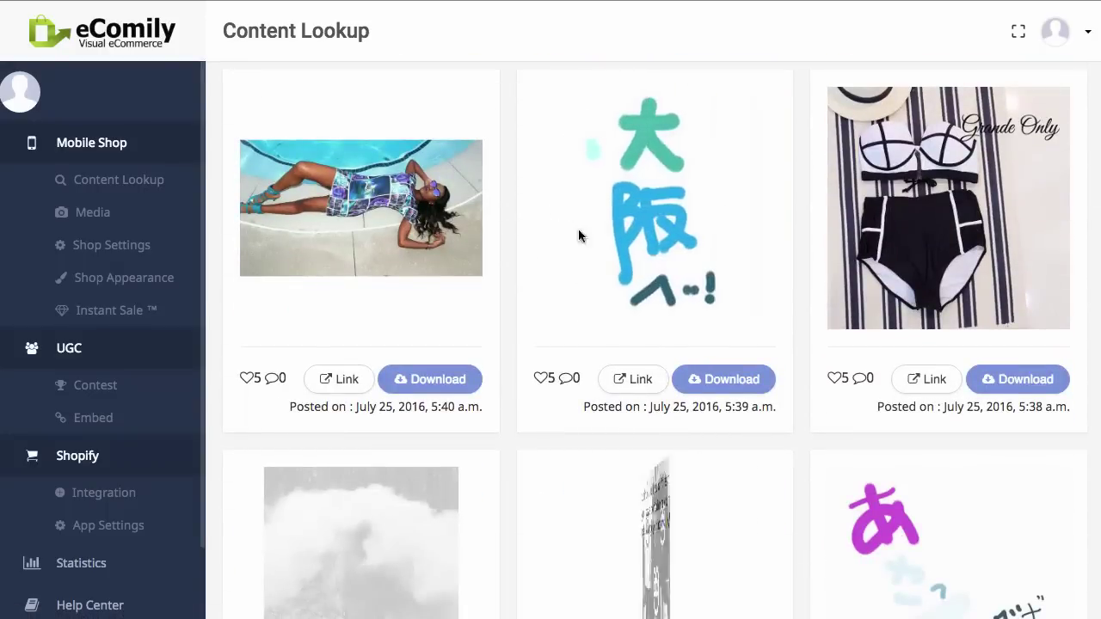
pyautogui.scroll(-3, 621, 423)
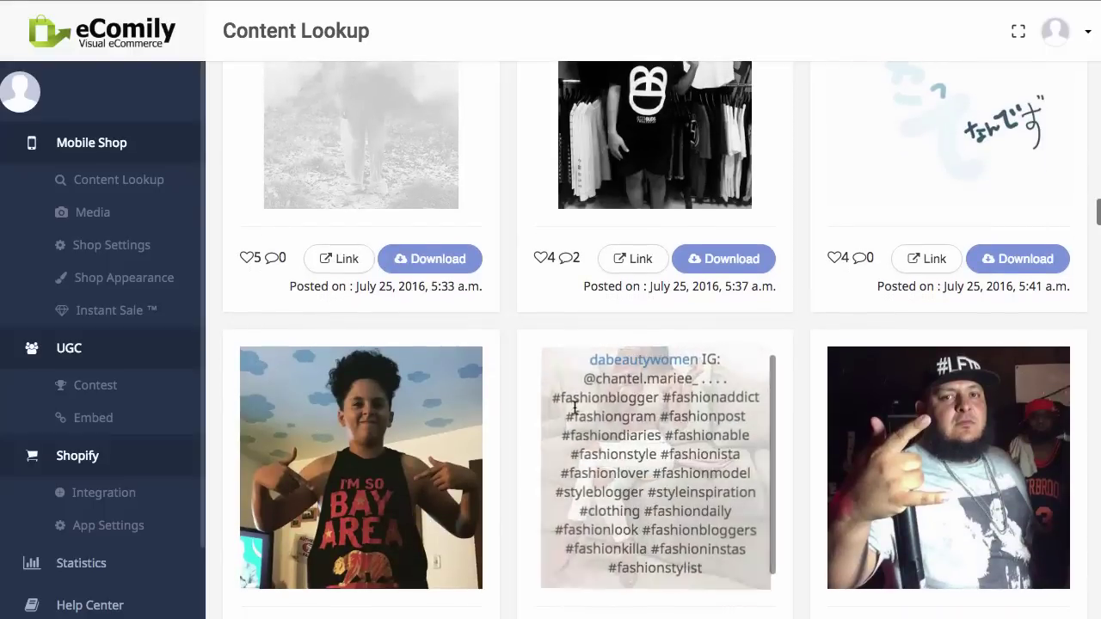
pyautogui.scroll(3, 860, 443)
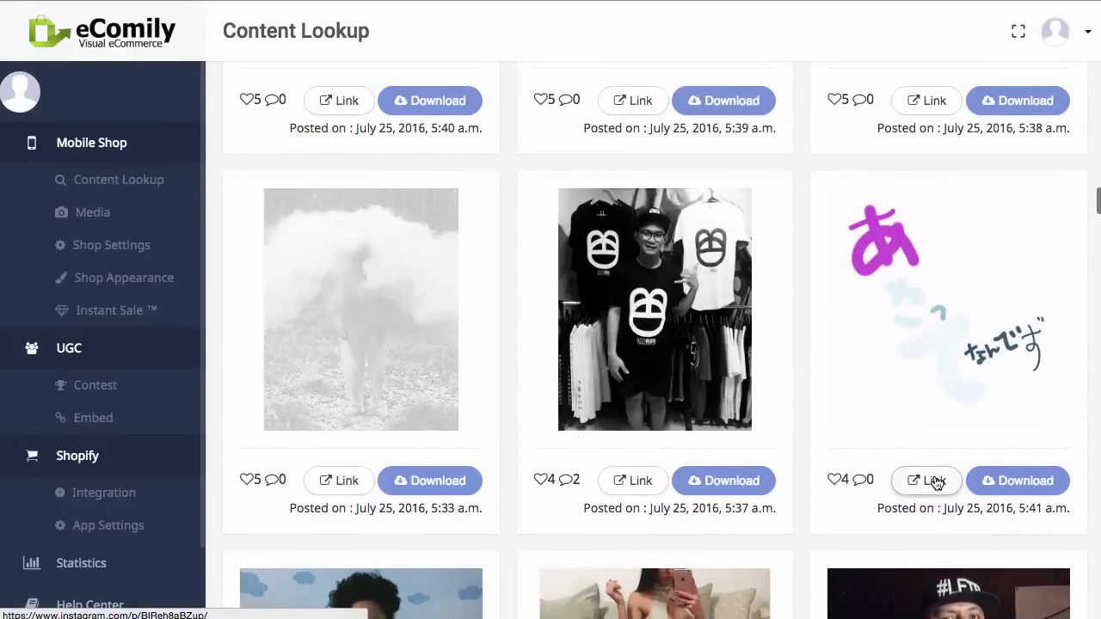
pyautogui.click(936, 482)
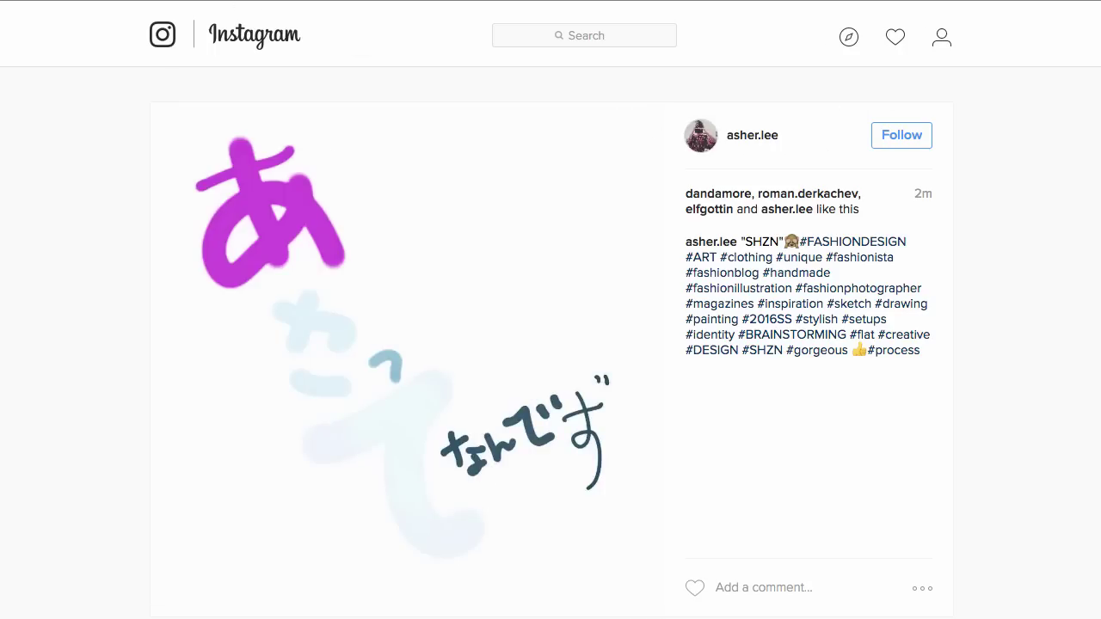
pyautogui.hotkey('ctrl', 'w')
pyautogui.click(92, 213)
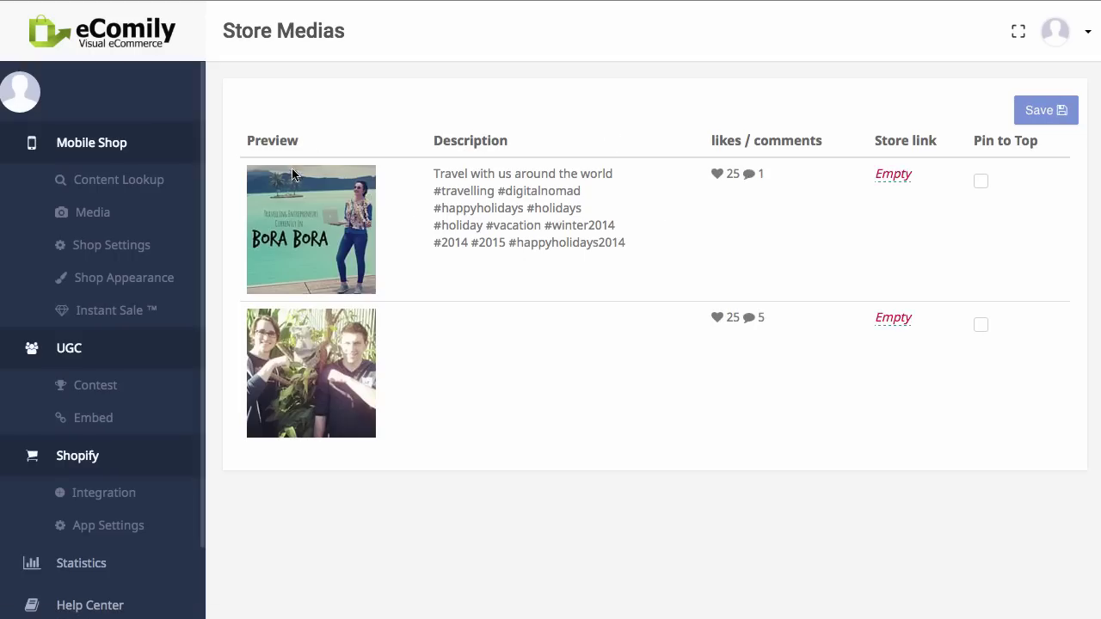
pyautogui.click(893, 173)
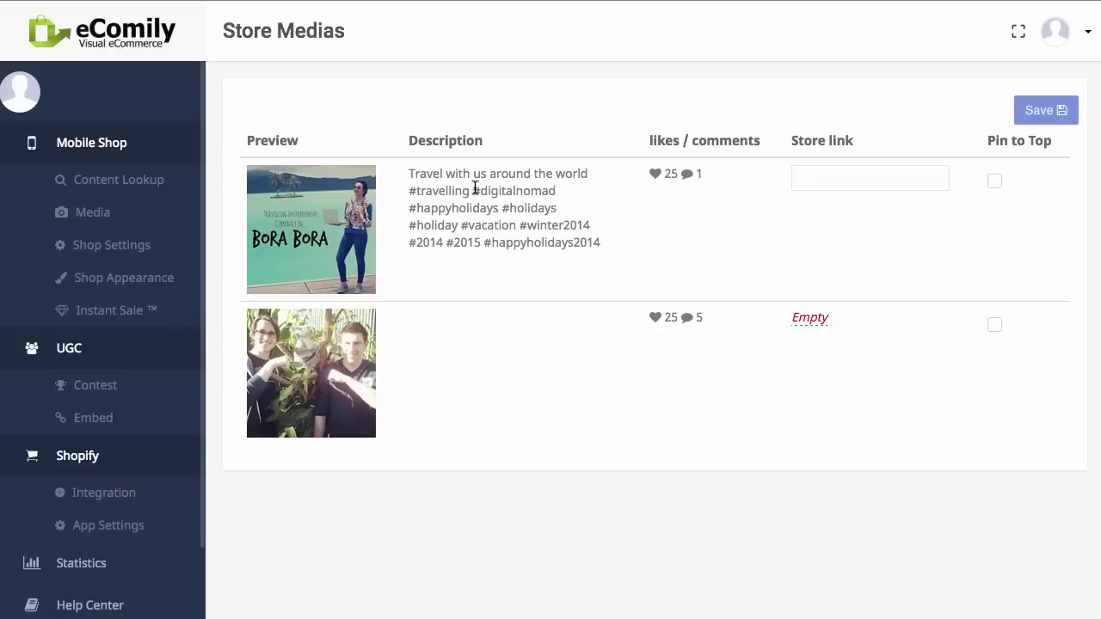
pyautogui.write('http://dealman.co.nz')
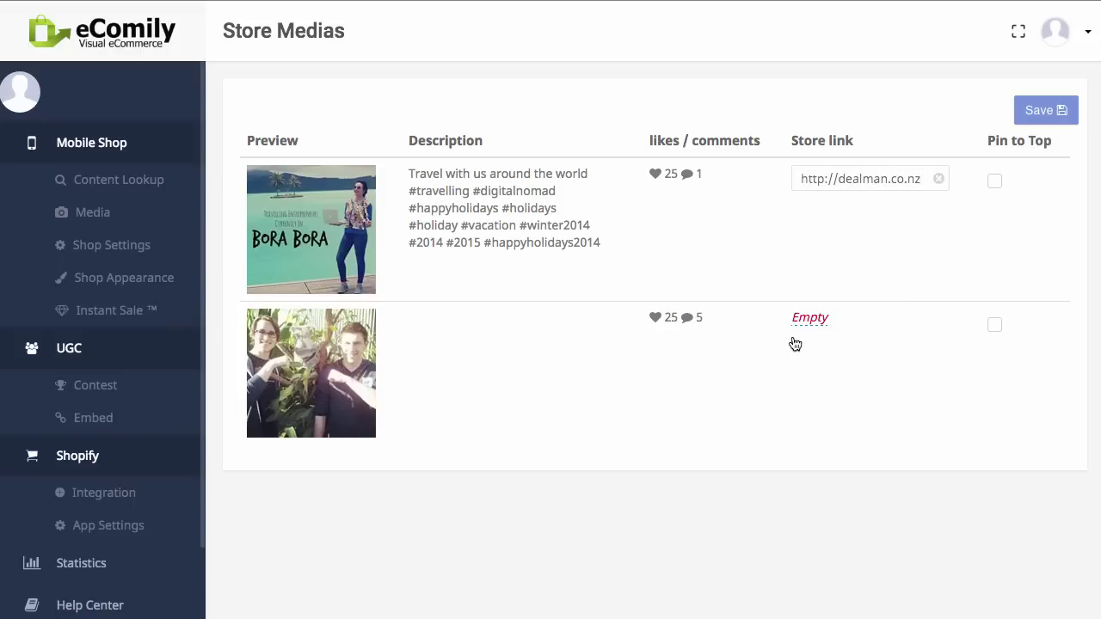
pyautogui.click(863, 275)
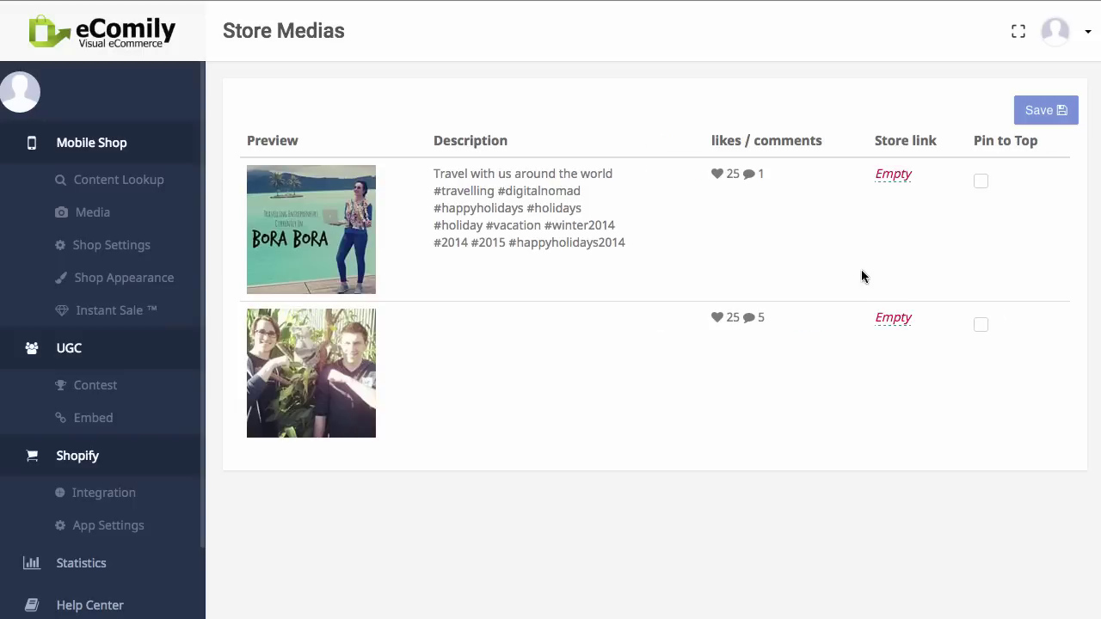
pyautogui.click(893, 175)
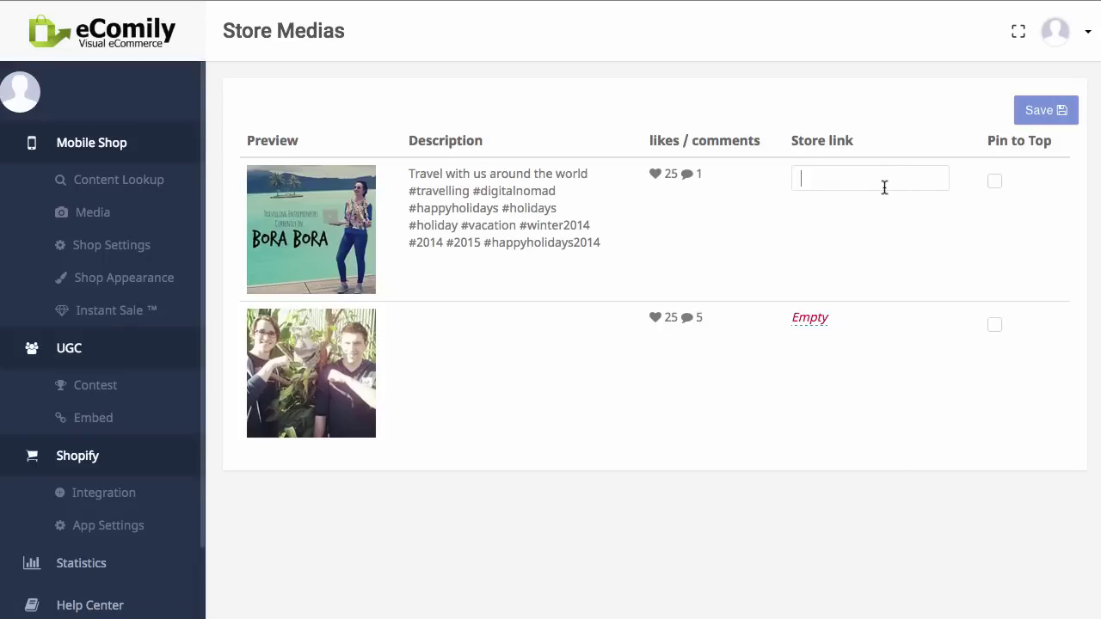
pyautogui.write('http://dealman.co.nz')
pyautogui.click(1045, 110)
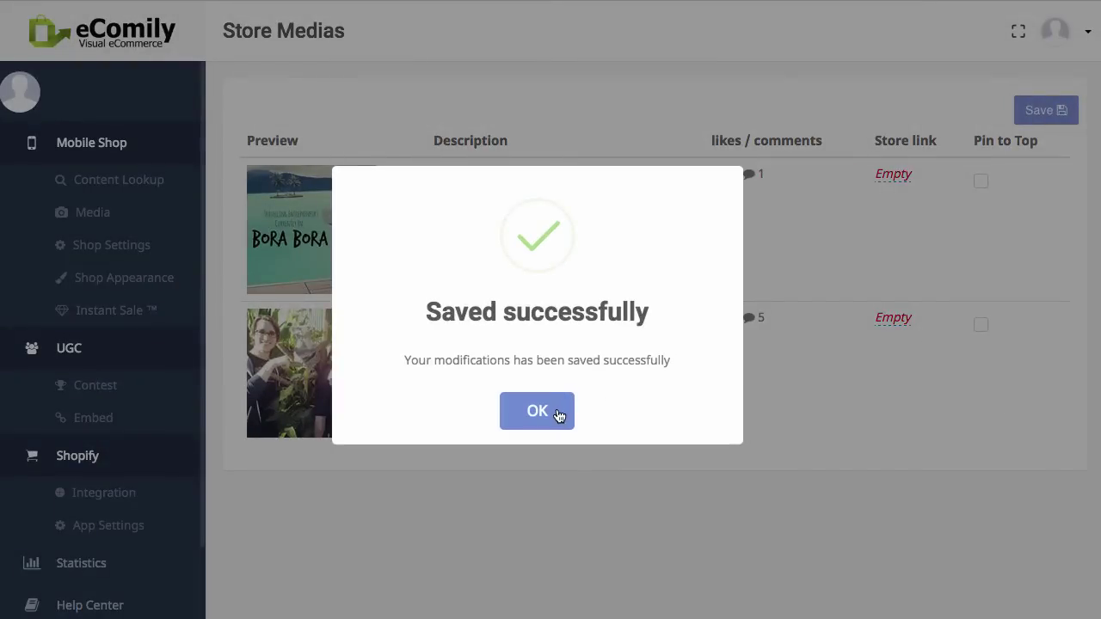
pyautogui.click(557, 416)
pyautogui.click(878, 178)
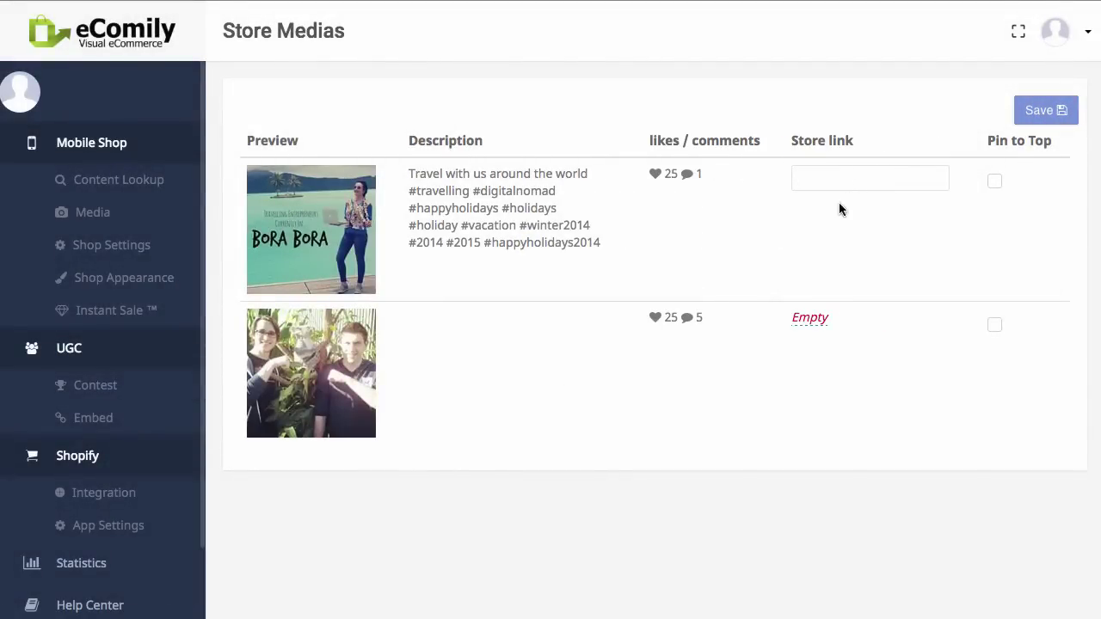
pyautogui.click(847, 212)
pyautogui.click(891, 176)
pyautogui.write('http://dealman.co.nz')
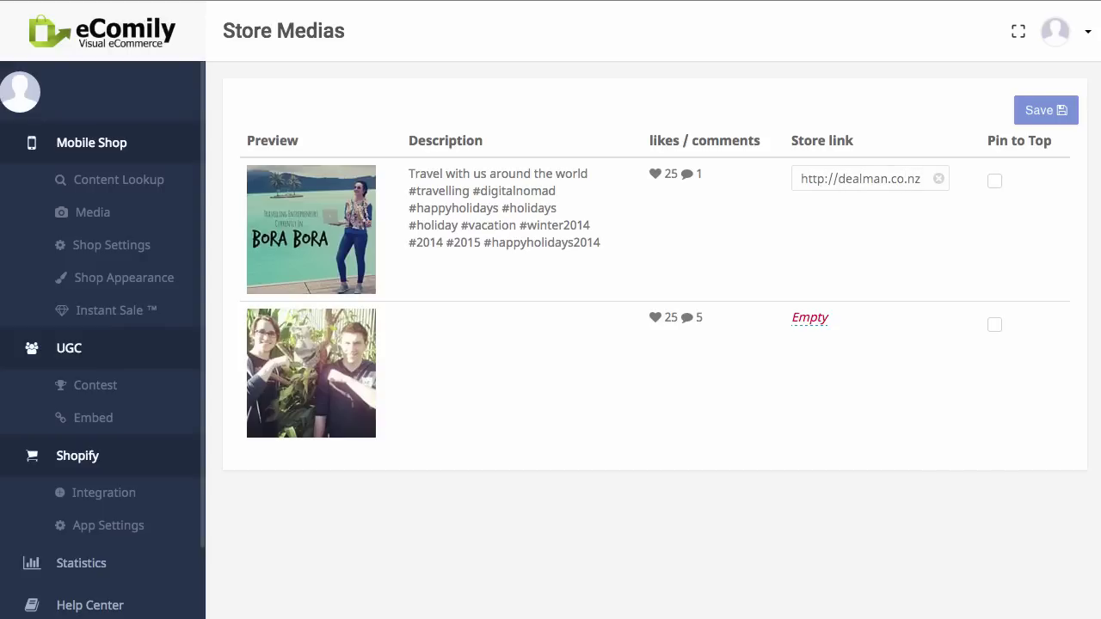
# - Pin the Bora Bora post to the top of the shop and save the media changes
pyautogui.click(995, 184)
pyautogui.click(903, 177)
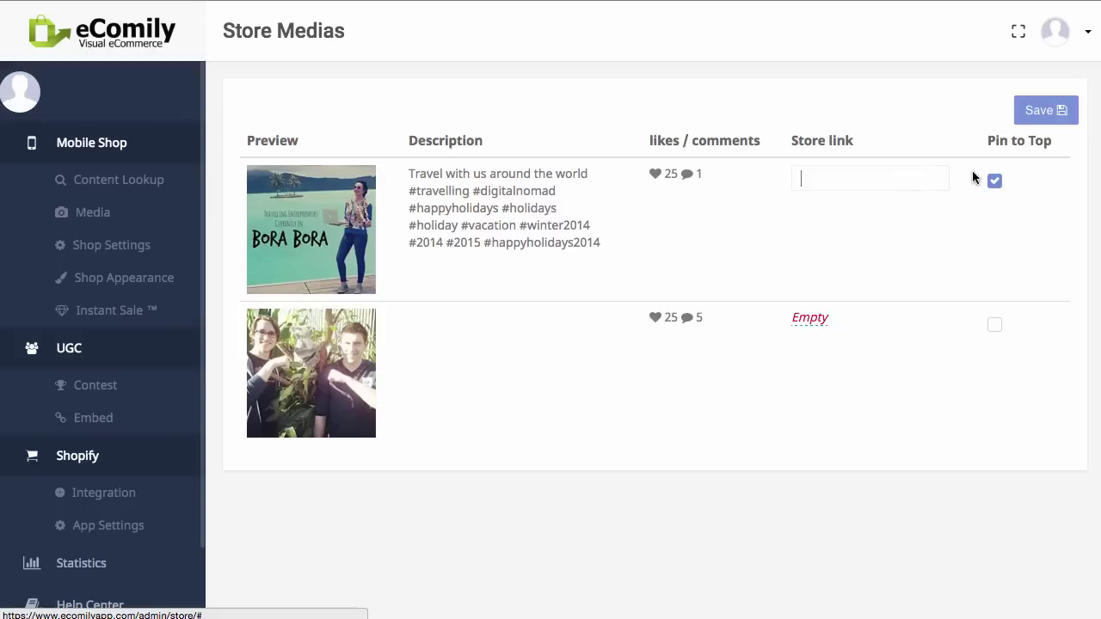
pyautogui.click(995, 182)
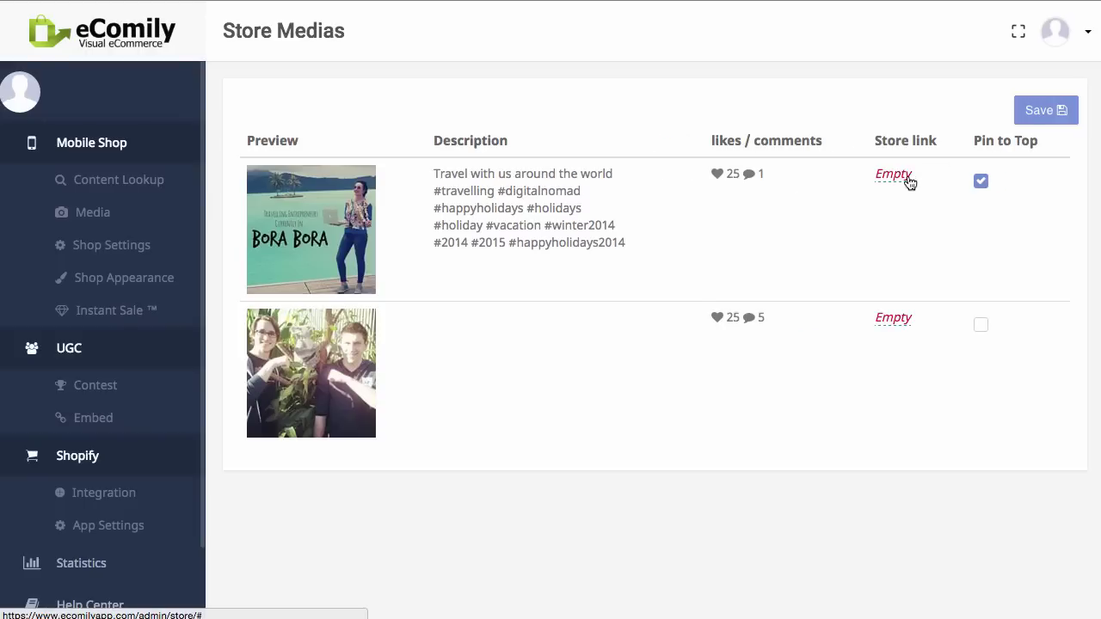
pyautogui.click(911, 175)
pyautogui.click(1044, 111)
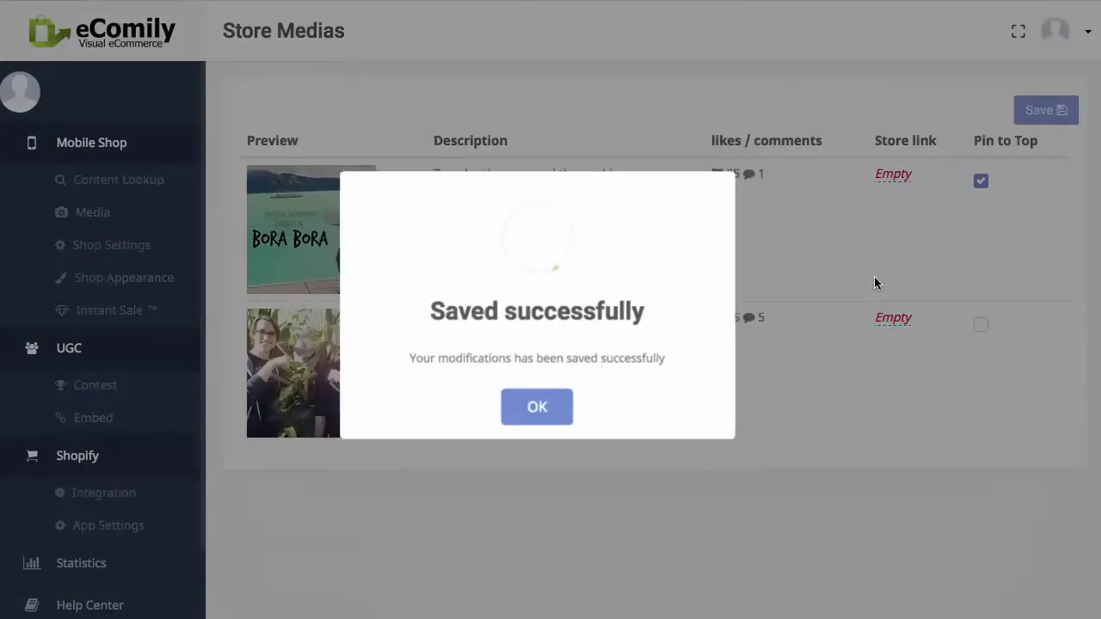
pyautogui.click(555, 417)
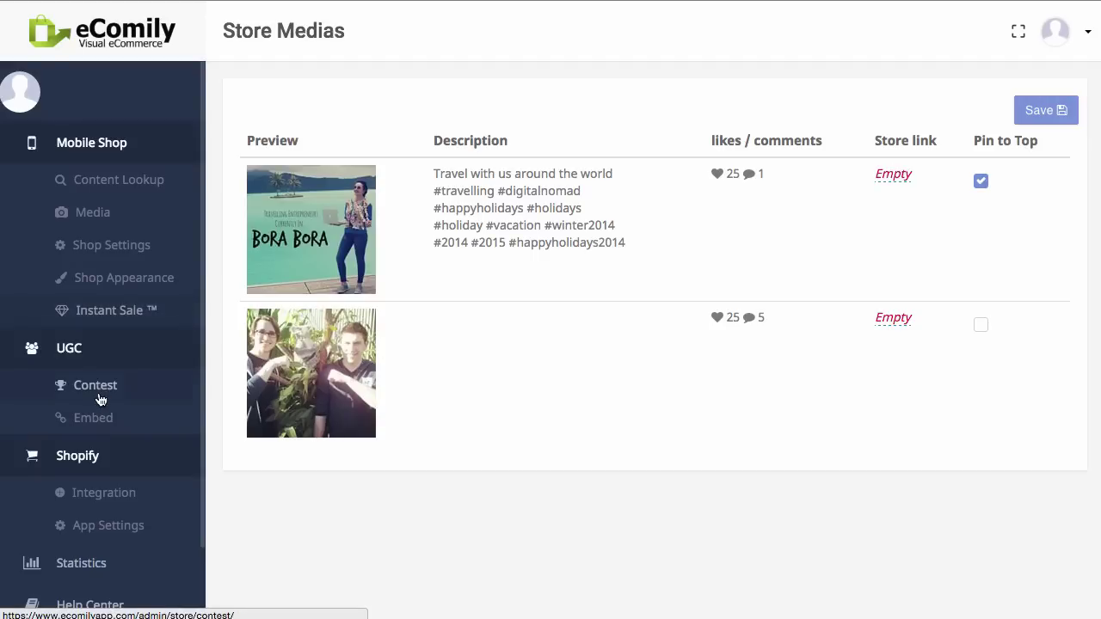
# - Look over the Shopify integration page and its app settings, and try to add a Shopify embed
pyautogui.scroll(-1, 138, 382)
pyautogui.scroll(-1, 137, 381)
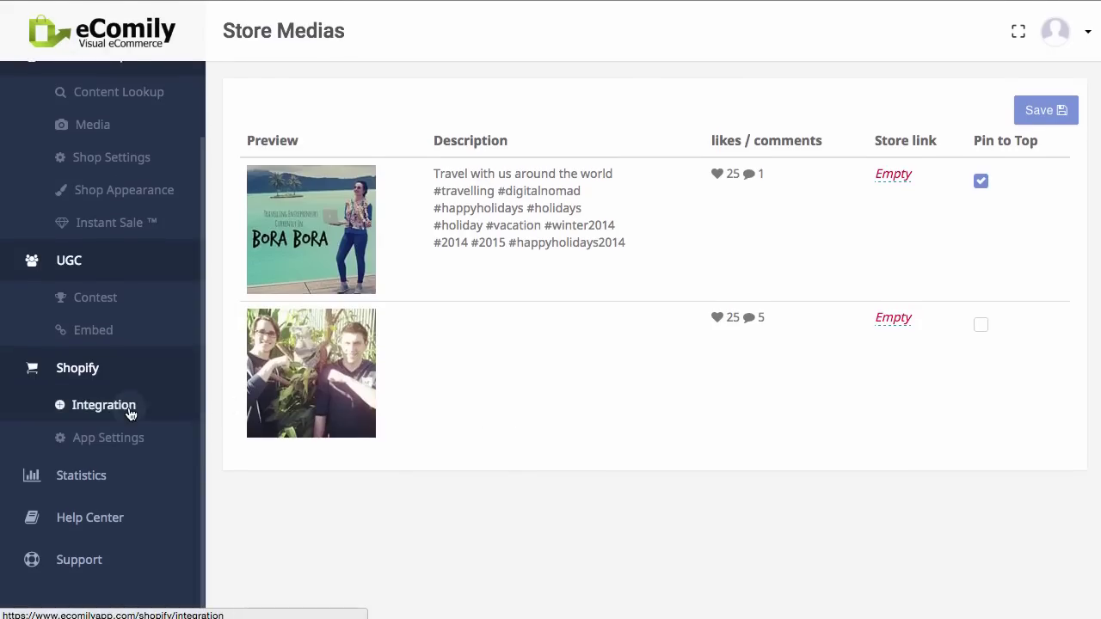
pyautogui.click(129, 414)
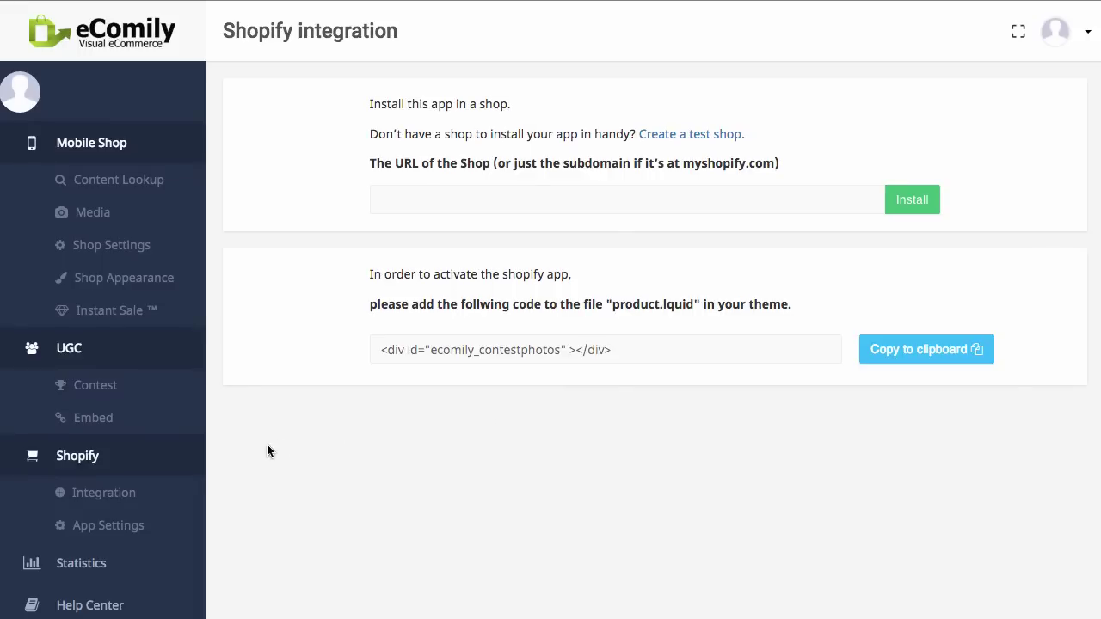
pyautogui.click(128, 531)
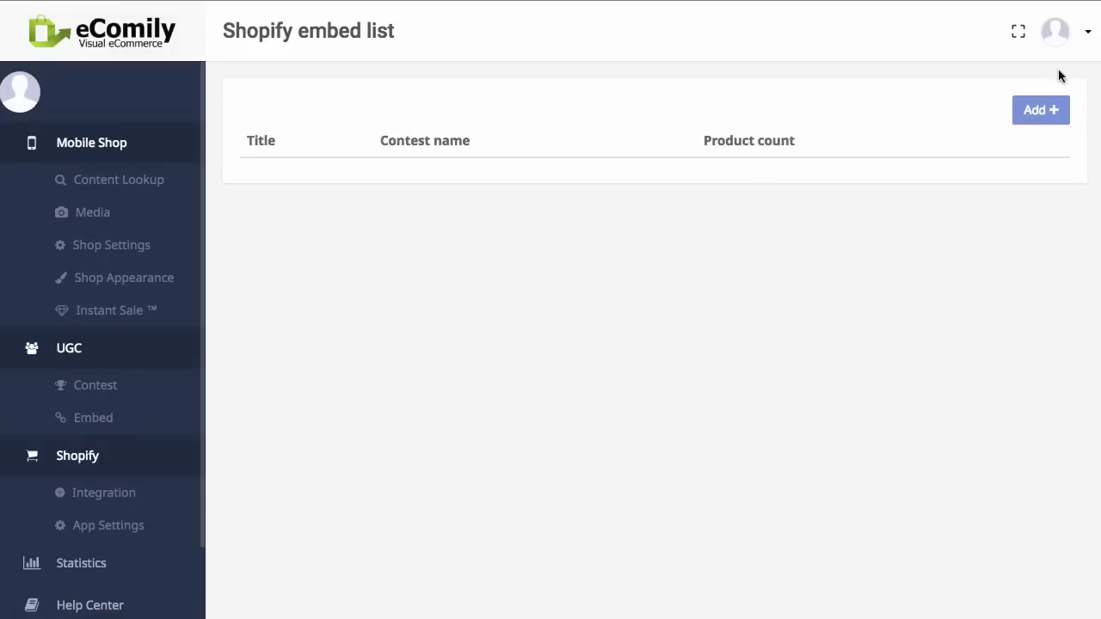
pyautogui.click(1043, 109)
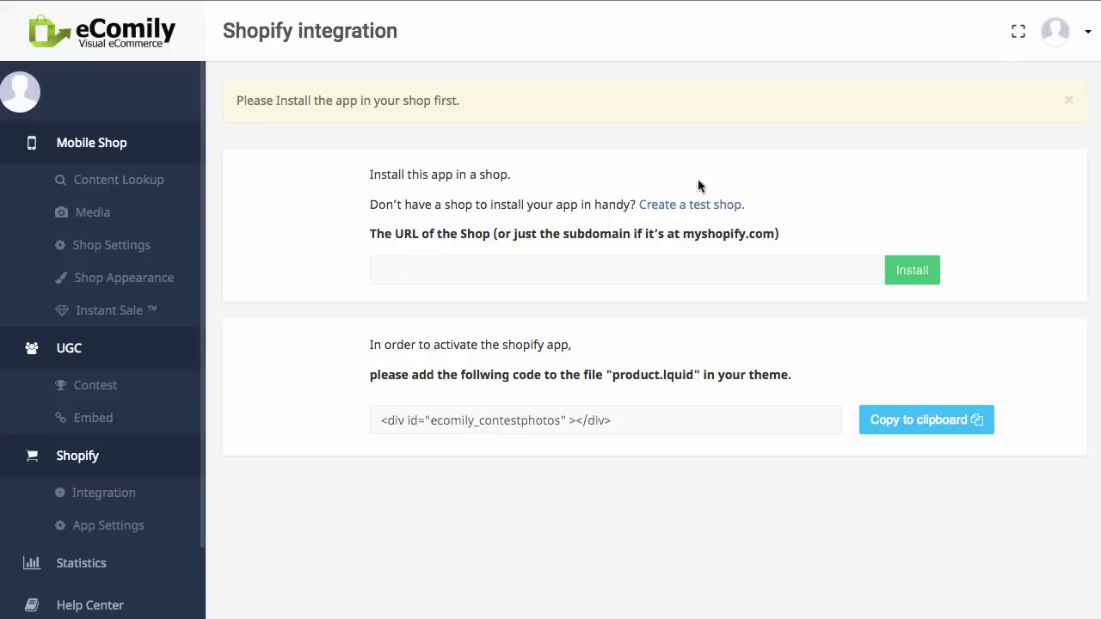
# - Examine the UGC contest list and the fields for adding a contest, and open the UGC embed page
pyautogui.click(83, 390)
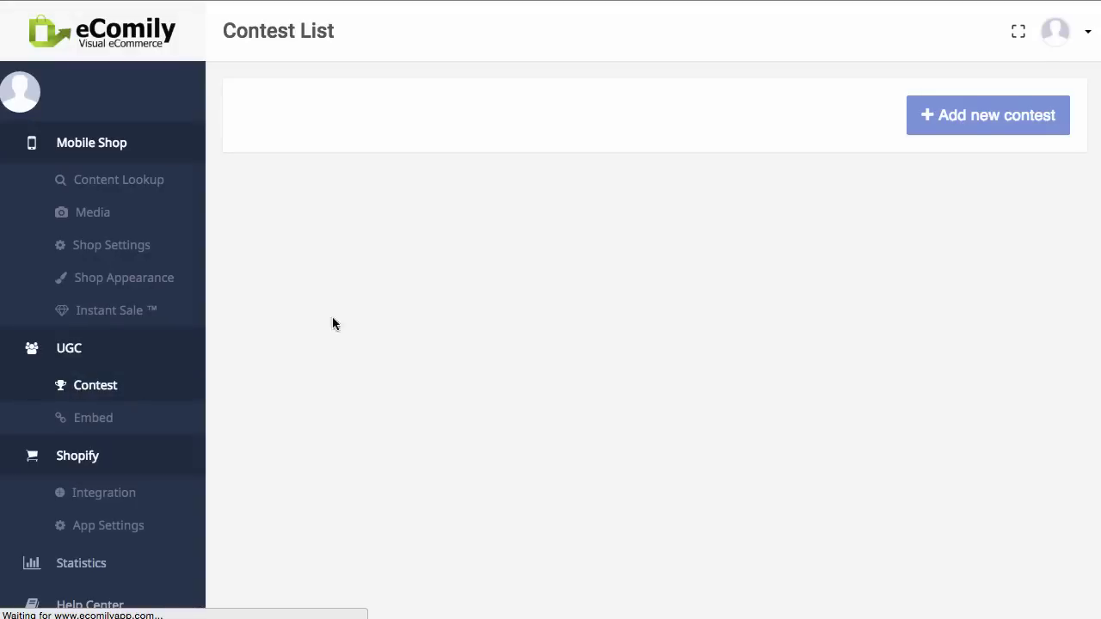
pyautogui.click(966, 132)
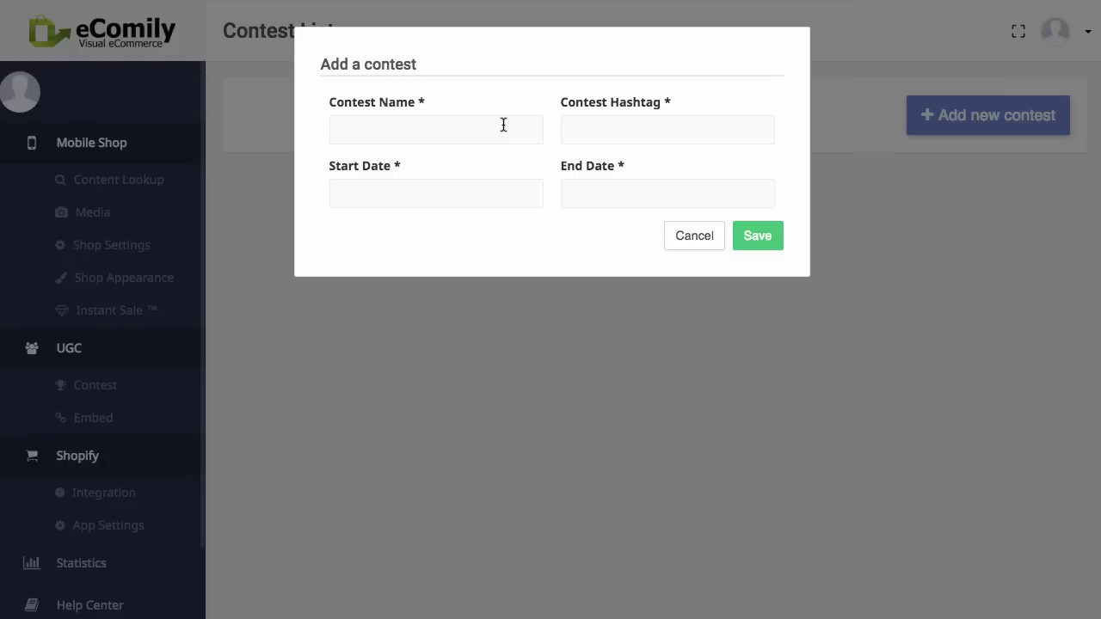
pyautogui.click(711, 244)
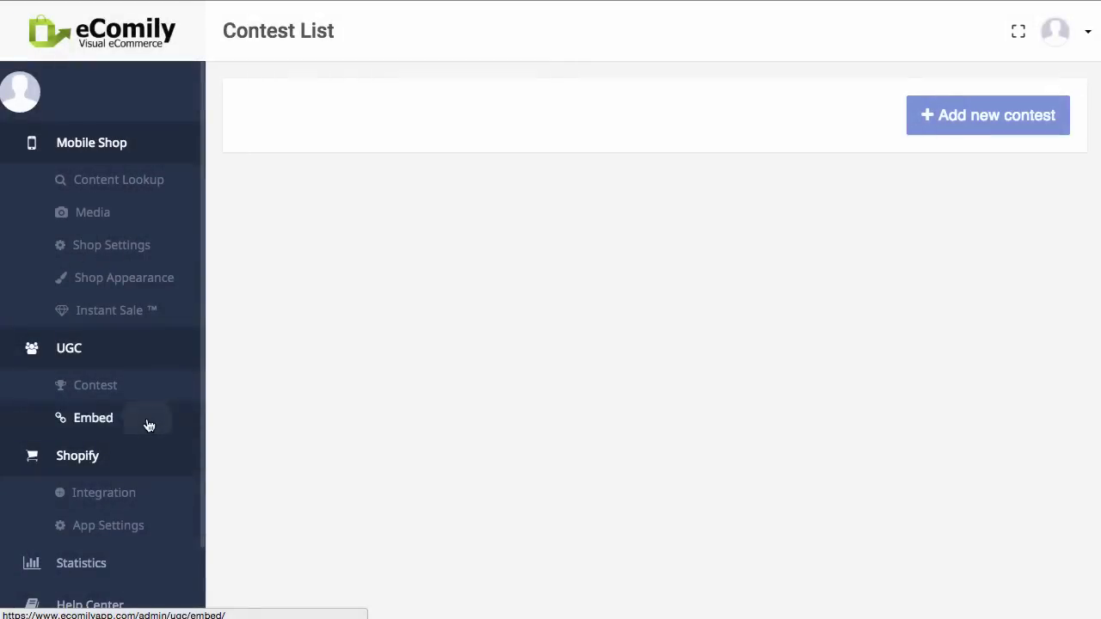
pyautogui.click(149, 426)
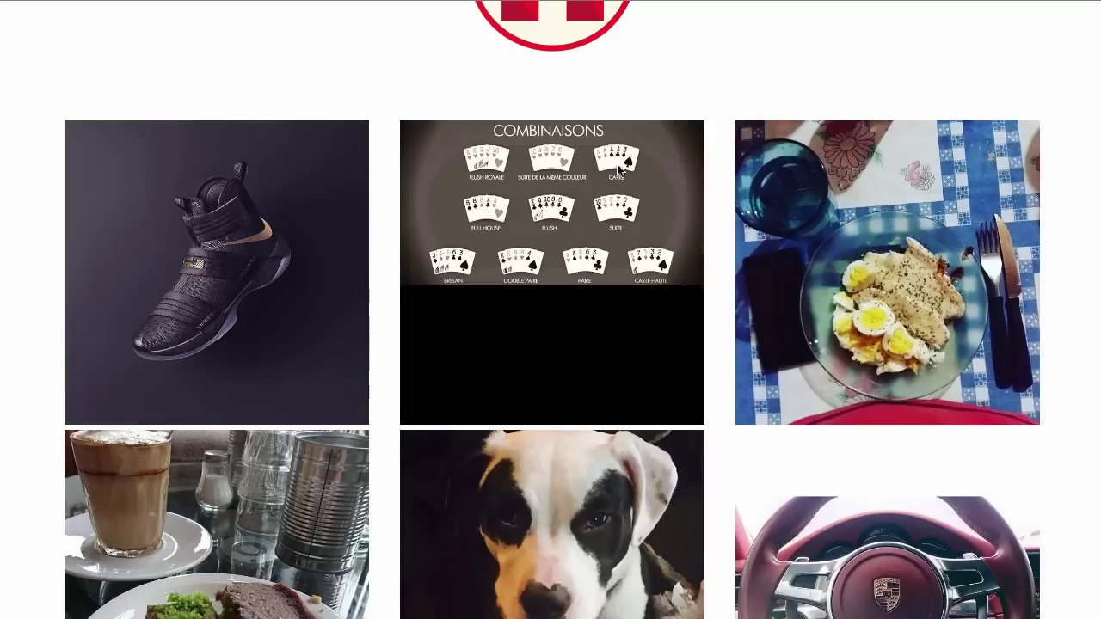
# - Look over the mobile shop's image gallery with its captions and purchase links, following the Poker item's "Buy it now" link
pyautogui.moveTo(644, 230)
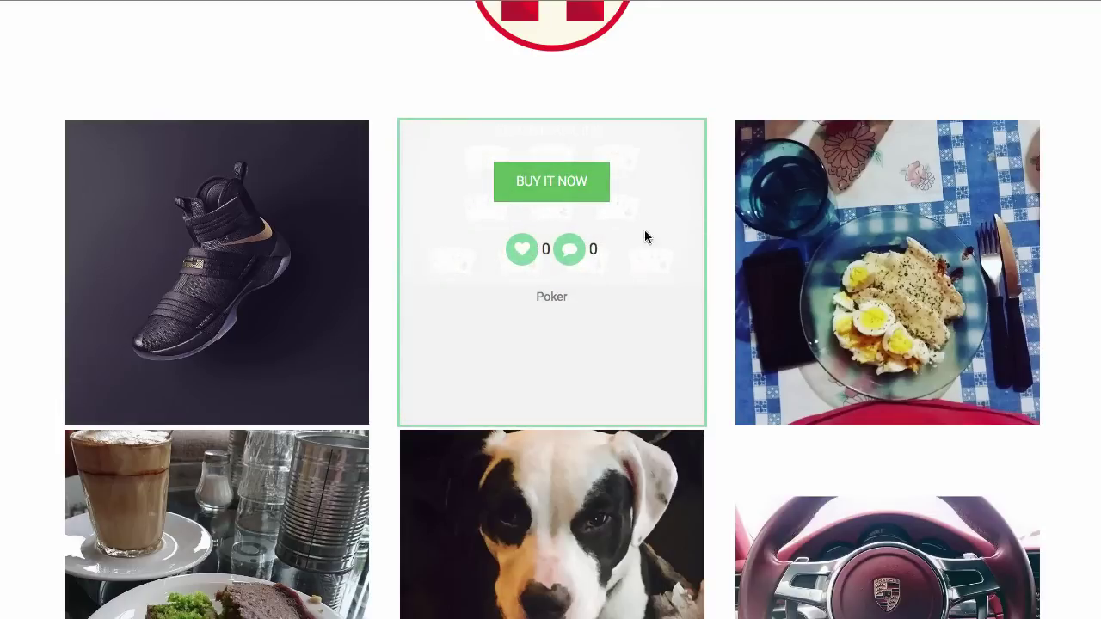
pyautogui.click(536, 190)
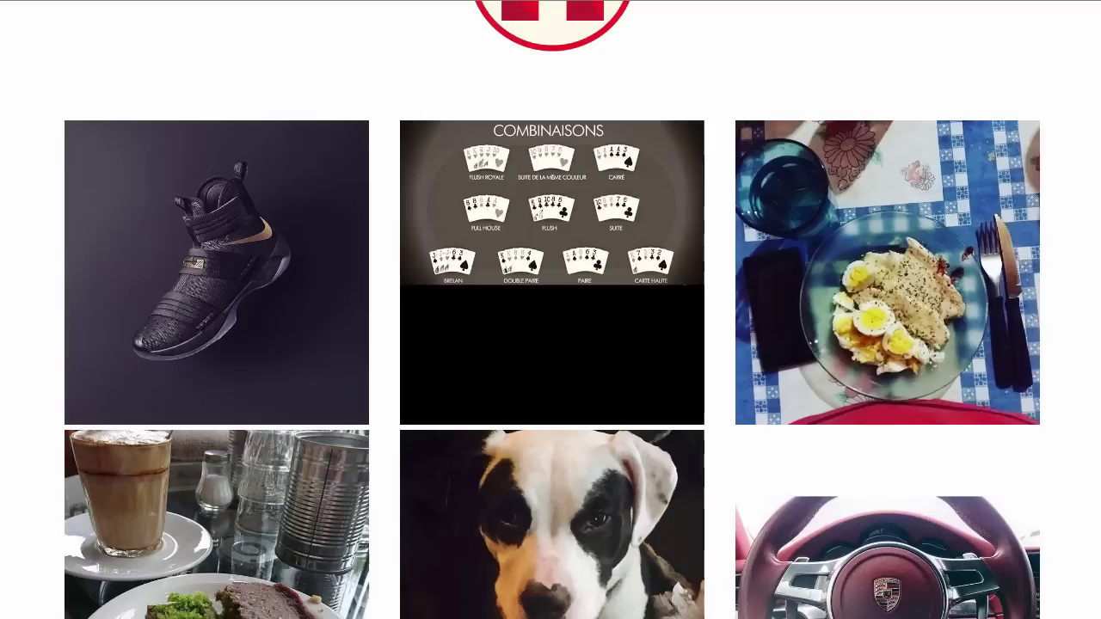
pyautogui.moveTo(941, 224)
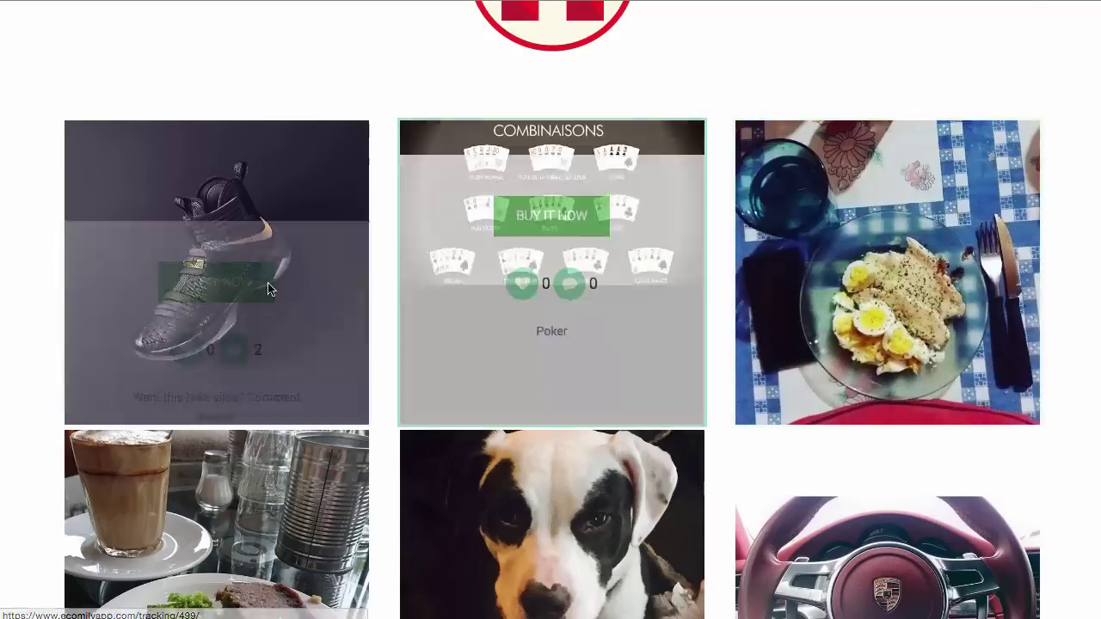
pyautogui.moveTo(190, 184)
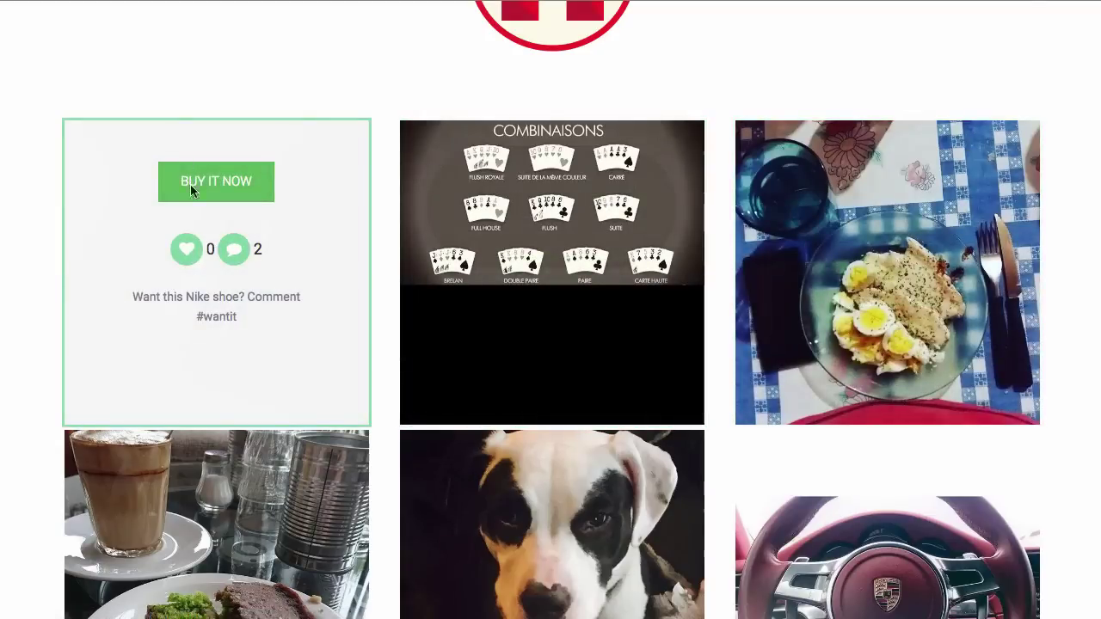
pyautogui.scroll(-1, 216, 519)
pyautogui.moveTo(885, 463)
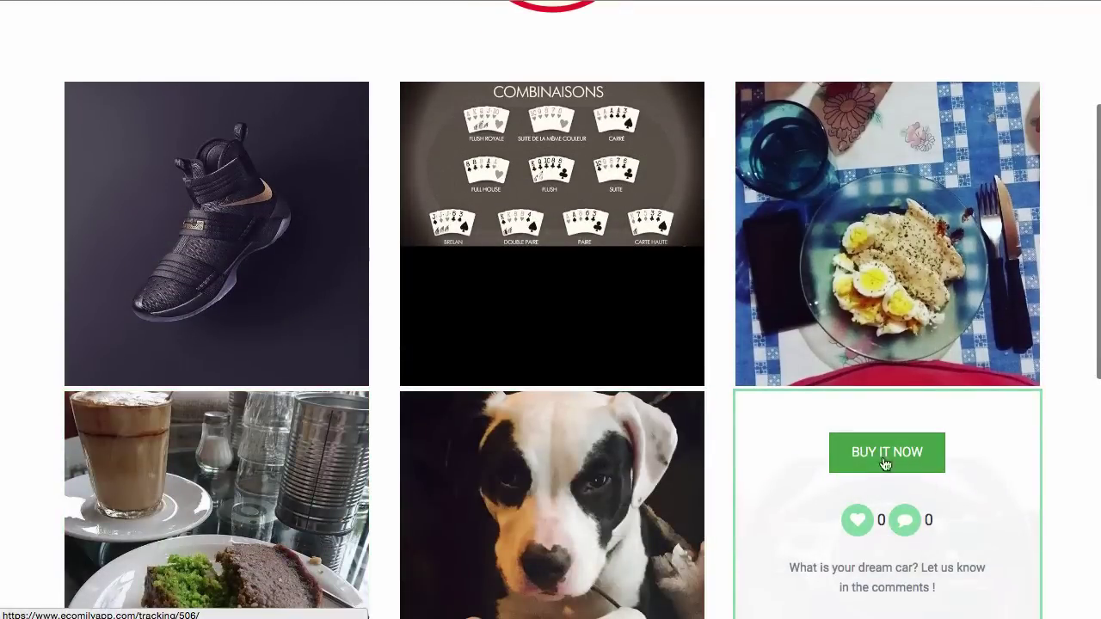
pyautogui.scroll(-5, 278, 484)
pyautogui.moveTo(278, 484)
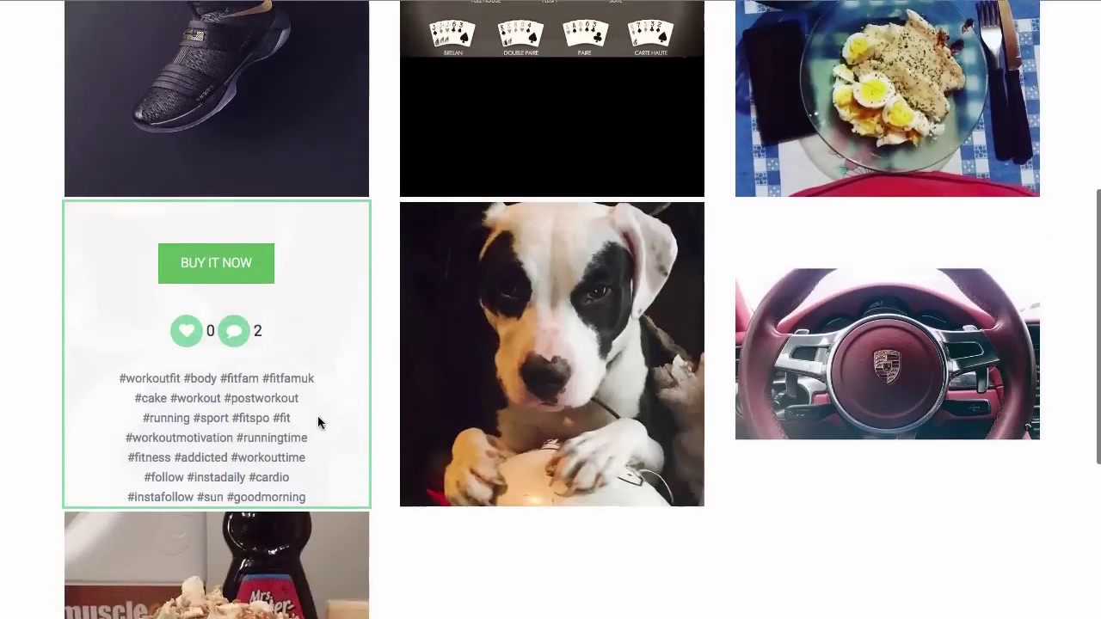
pyautogui.scroll(-4, 317, 421)
pyautogui.scroll(10, 319, 399)
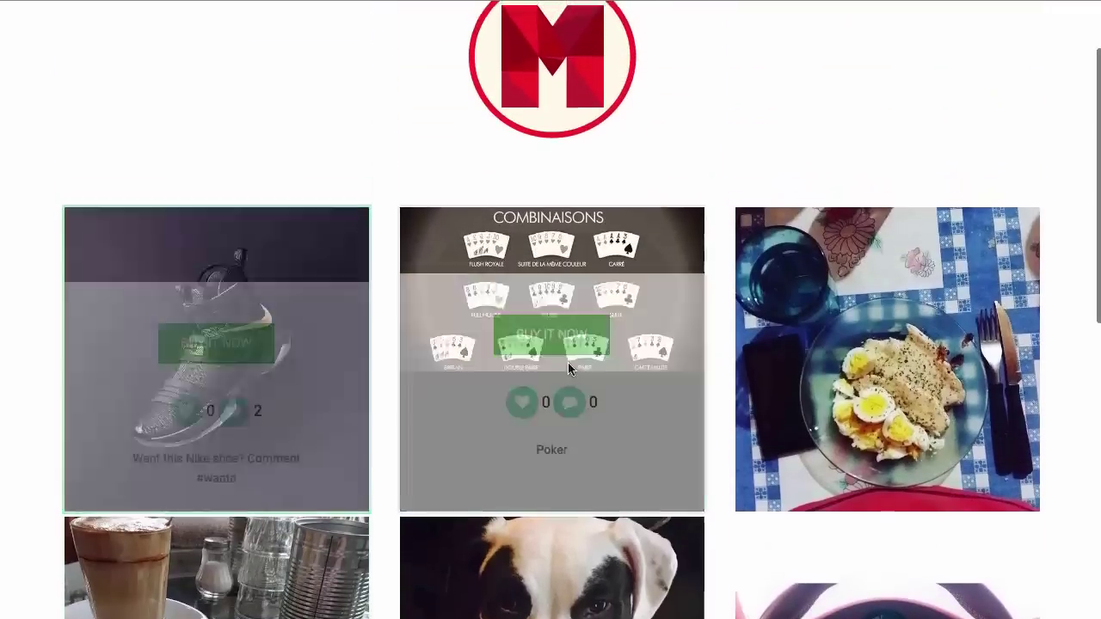
pyautogui.scroll(3, 568, 362)
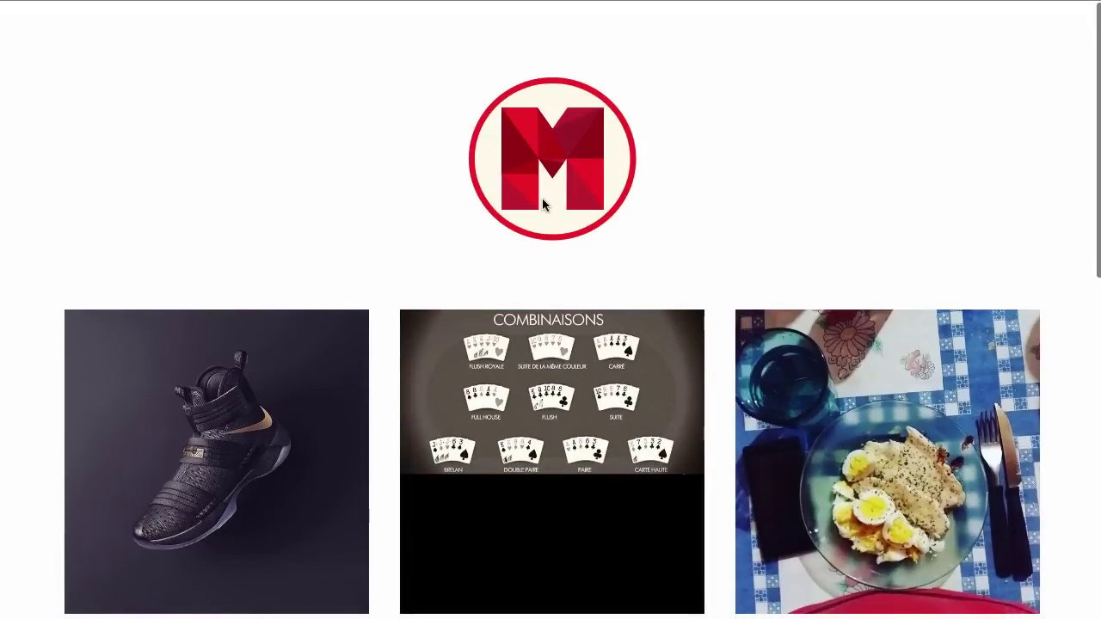